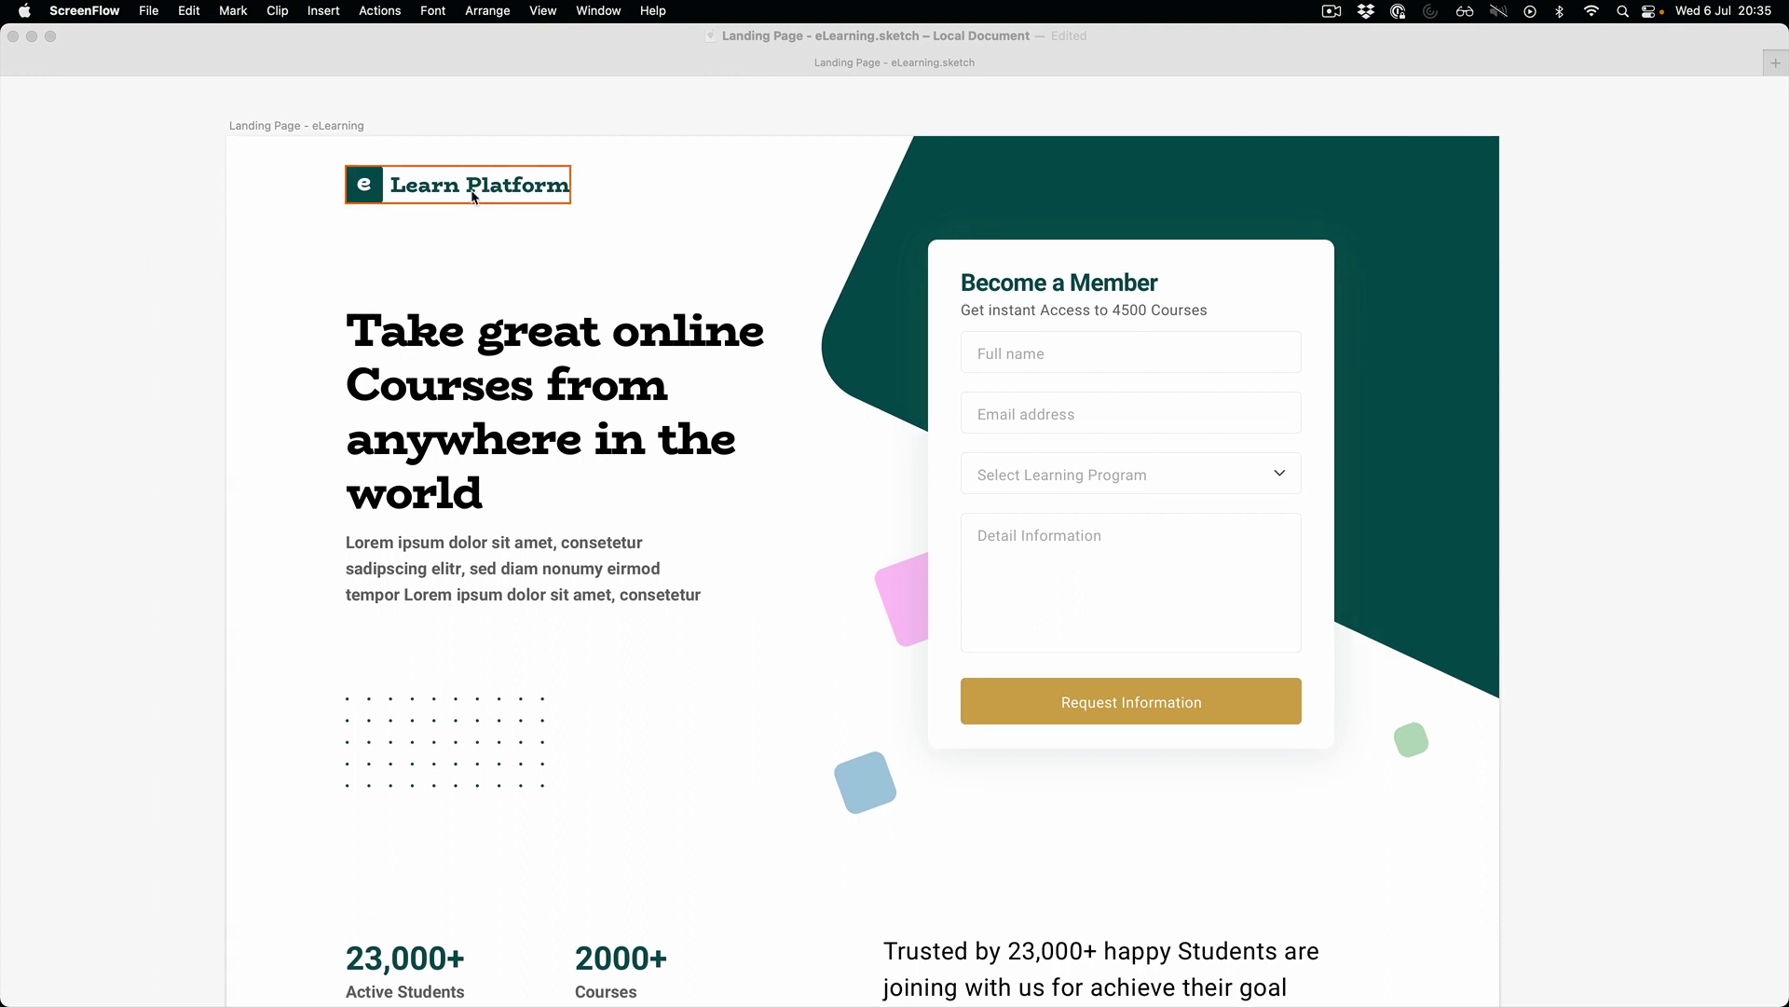
{"action": "scroll", "coordinate": [460, 266], "scroll_direction": "down", "scroll_amount": 5}
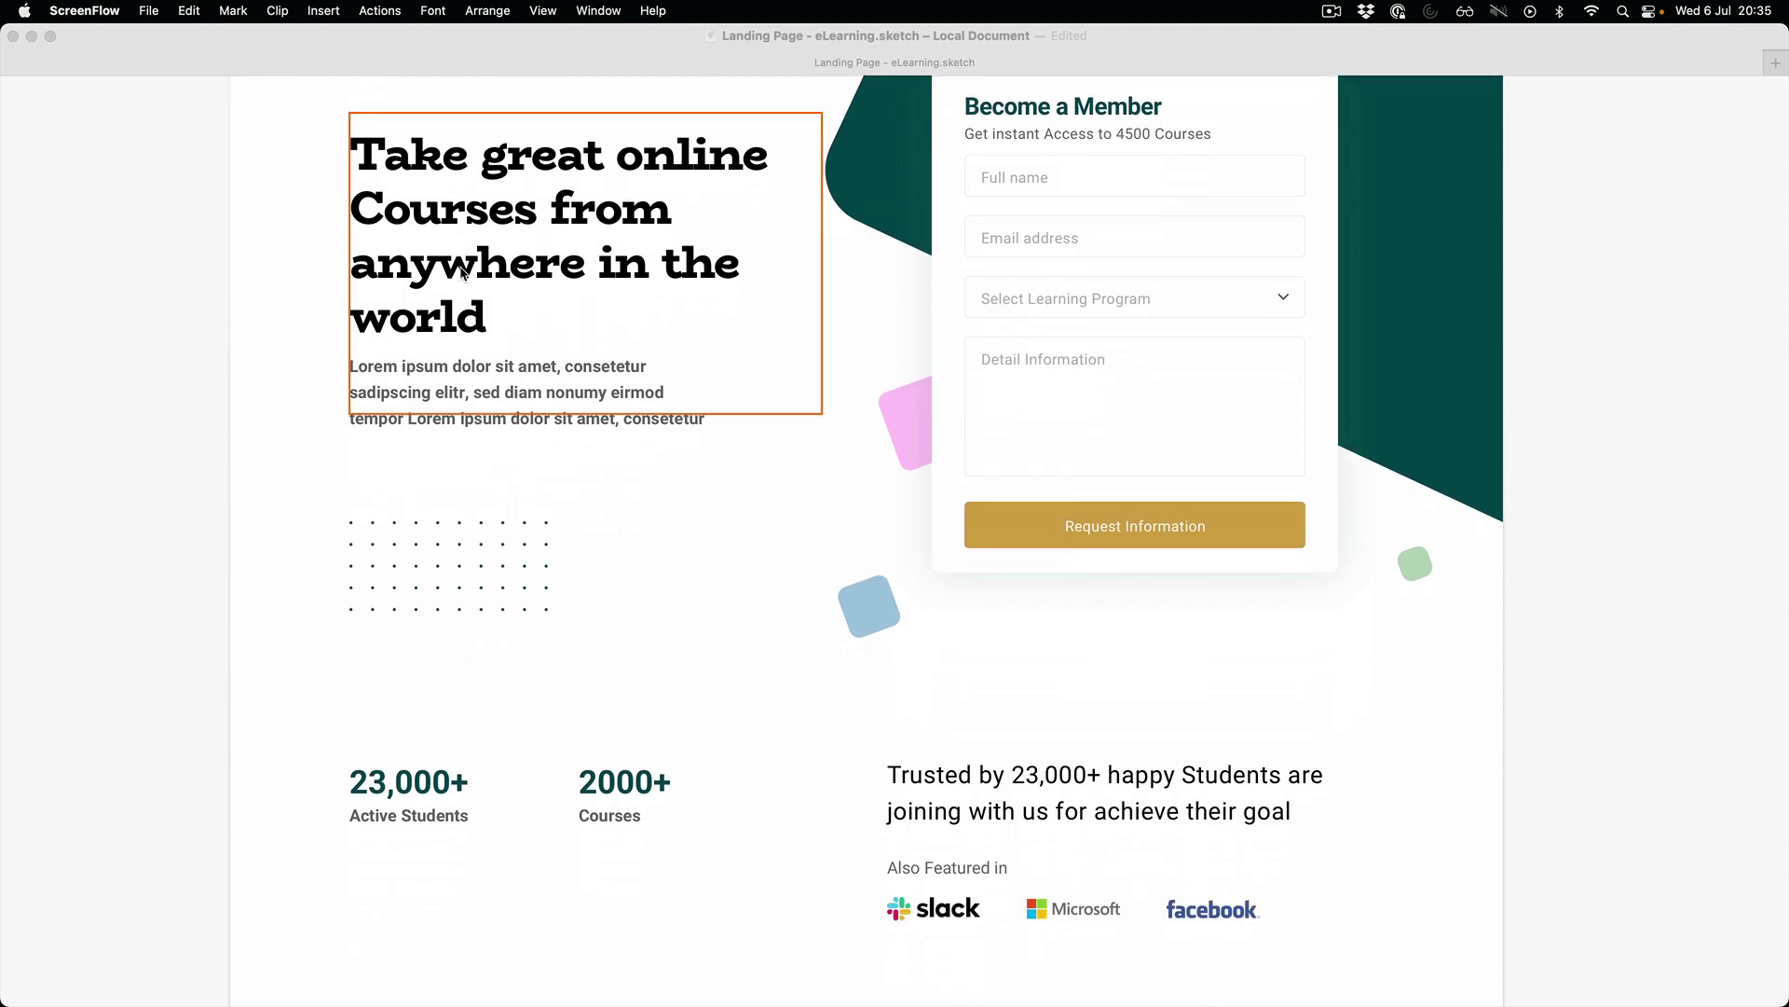
{"action": "scroll", "coordinate": [460, 265], "scroll_direction": "down", "scroll_amount": 3}
{"action": "scroll", "coordinate": [461, 266], "scroll_direction": "down", "scroll_amount": 3}
{"action": "scroll", "coordinate": [461, 265], "scroll_direction": "down", "scroll_amount": 3}
{"action": "scroll", "coordinate": [460, 266], "scroll_direction": "down", "scroll_amount": 3}
{"action": "scroll", "coordinate": [460, 267], "scroll_direction": "down", "scroll_amount": 3}
{"action": "scroll", "coordinate": [460, 266], "scroll_direction": "down", "scroll_amount": 3}
{"action": "scroll", "coordinate": [460, 266], "scroll_direction": "down", "scroll_amount": 3}
{"action": "scroll", "coordinate": [459, 265], "scroll_direction": "down", "scroll_amount": 3}
{"action": "scroll", "coordinate": [459, 272], "scroll_direction": "down", "scroll_amount": 3}
{"action": "scroll", "coordinate": [459, 274], "scroll_direction": "down", "scroll_amount": 3}
{"action": "scroll", "coordinate": [459, 273], "scroll_direction": "down", "scroll_amount": 3}
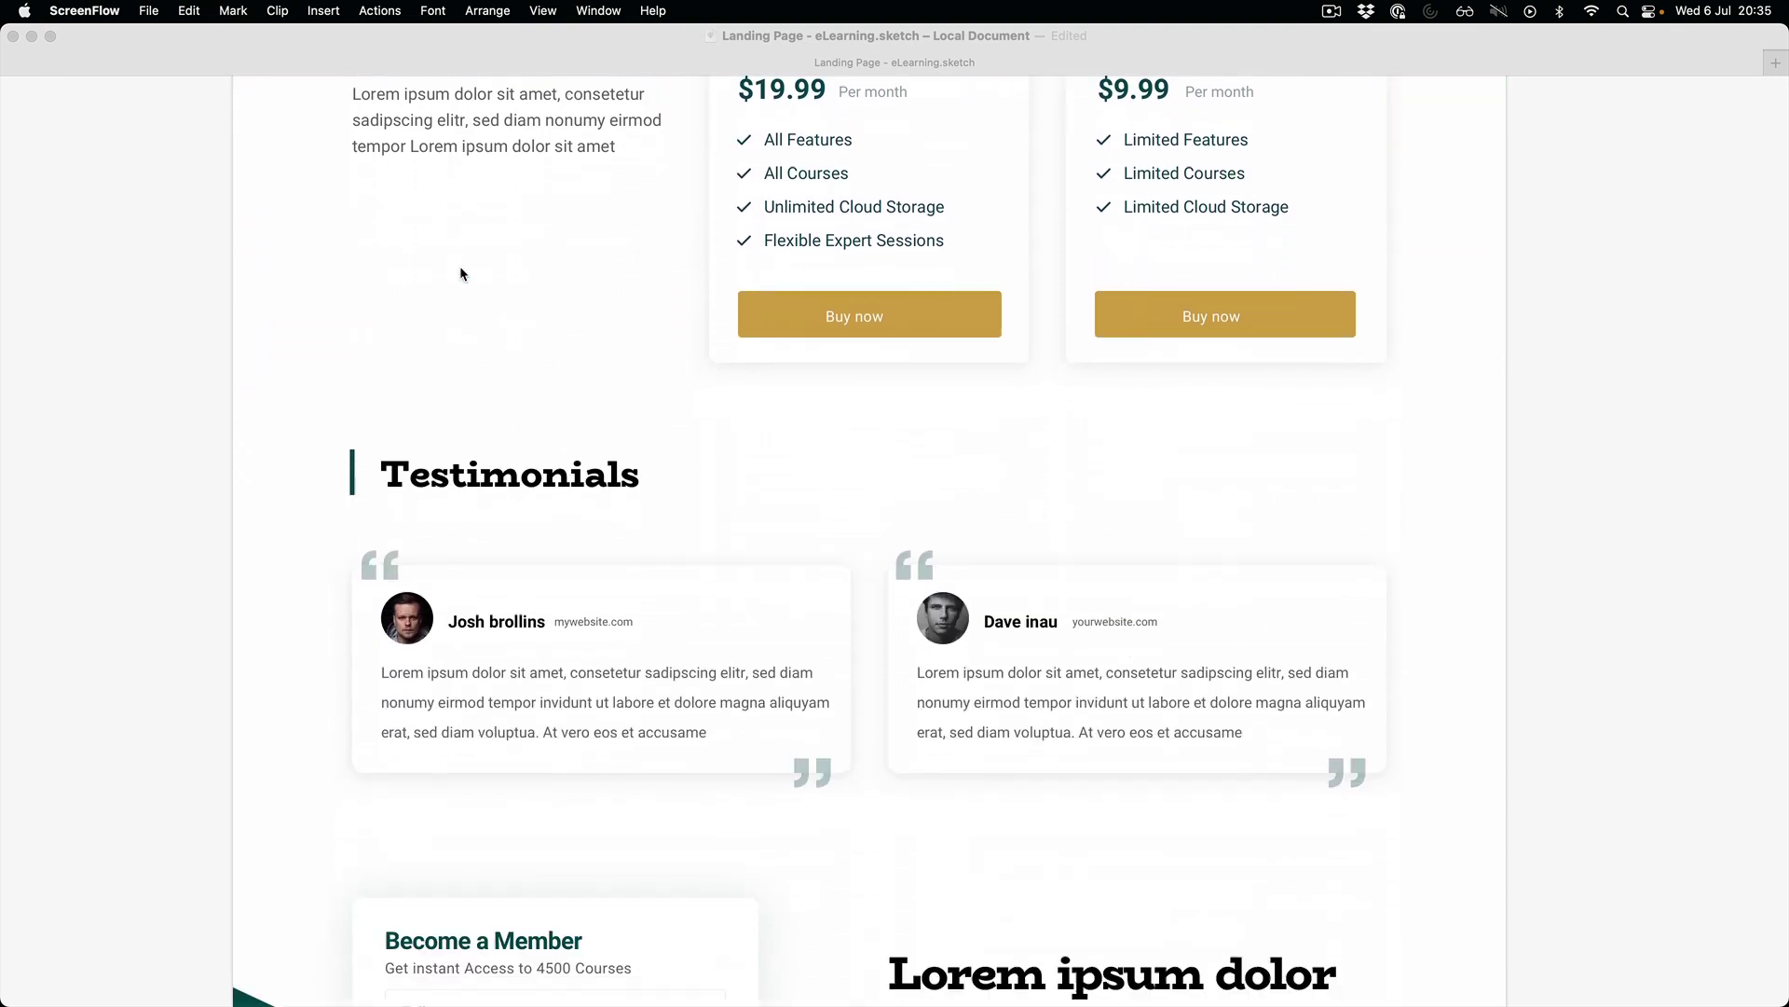
{"action": "scroll", "coordinate": [461, 272], "scroll_direction": "down", "scroll_amount": 3}
{"action": "scroll", "coordinate": [461, 274], "scroll_direction": "down", "scroll_amount": 3}
{"action": "scroll", "coordinate": [460, 273], "scroll_direction": "down", "scroll_amount": 3}
{"action": "scroll", "coordinate": [460, 273], "scroll_direction": "down", "scroll_amount": 2}
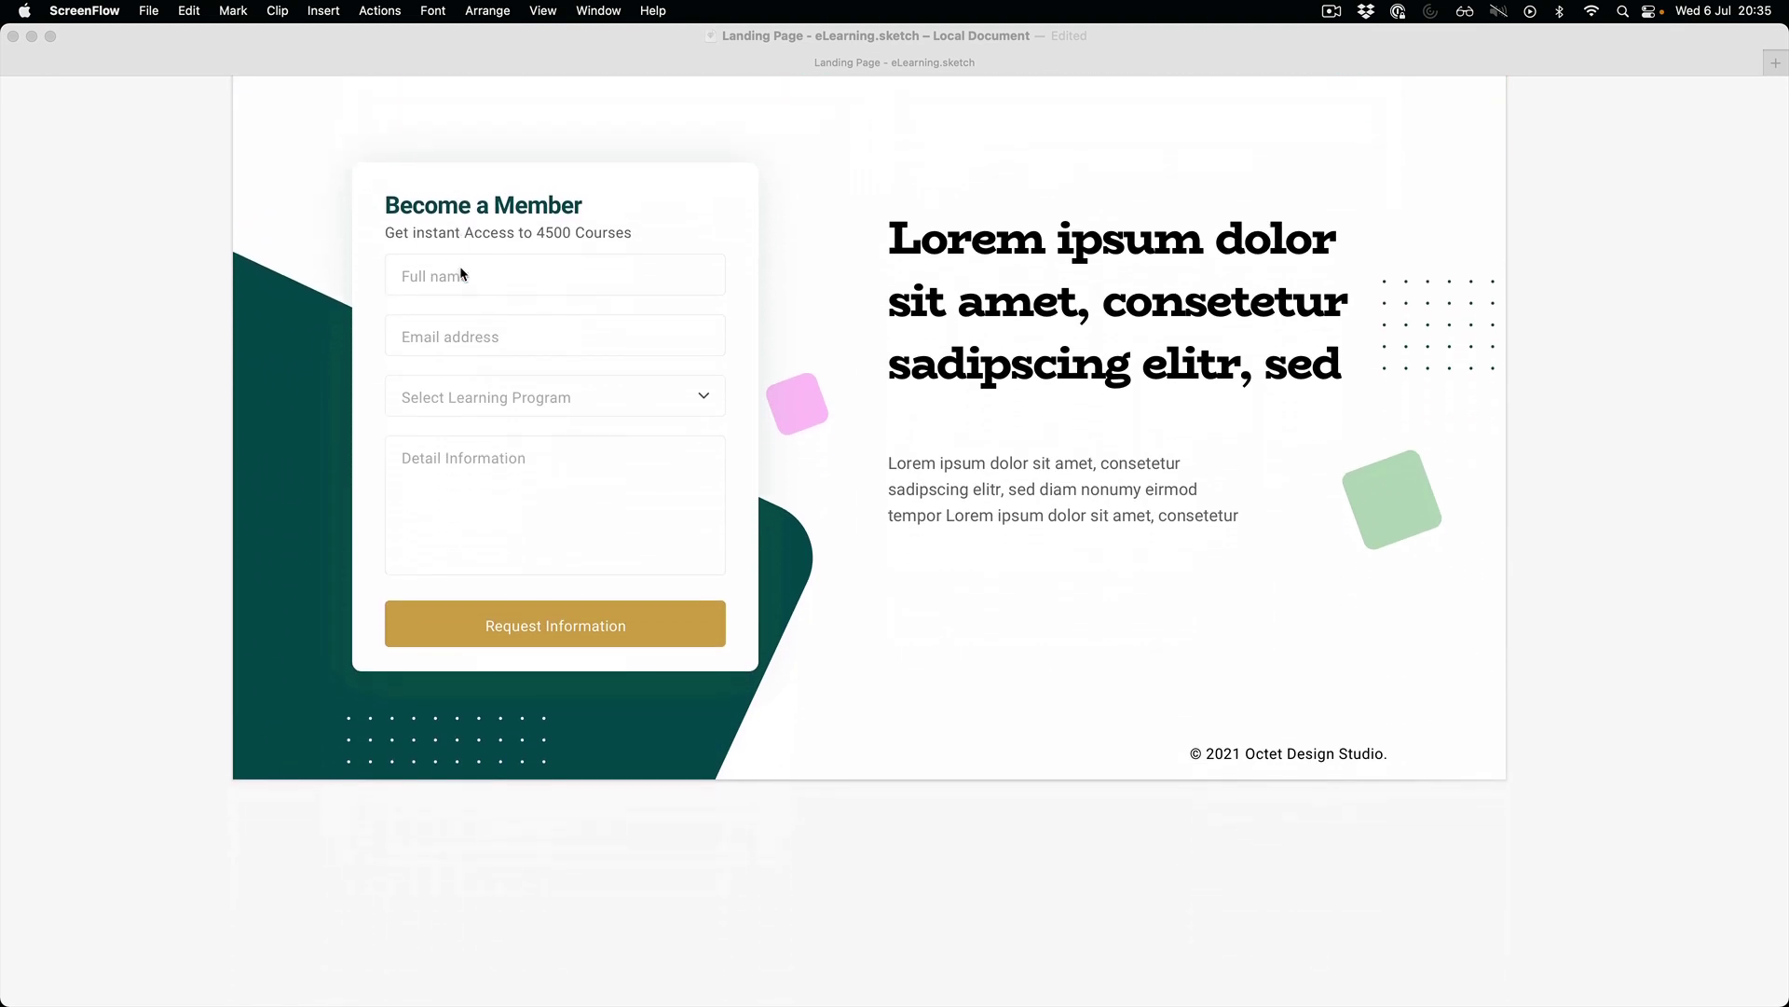
Step: Zoom out, restore the editing interface, and turn on the layout grid columns
{"action": "left_click", "coordinate": [121, 318]}
{"action": "key", "text": "cmd+minus"}
{"action": "key", "text": "cmd+minus"}
{"action": "scroll", "coordinate": [399, 295], "scroll_direction": "up", "scroll_amount": 5}
{"action": "scroll", "coordinate": [399, 294], "scroll_direction": "up", "scroll_amount": 3}
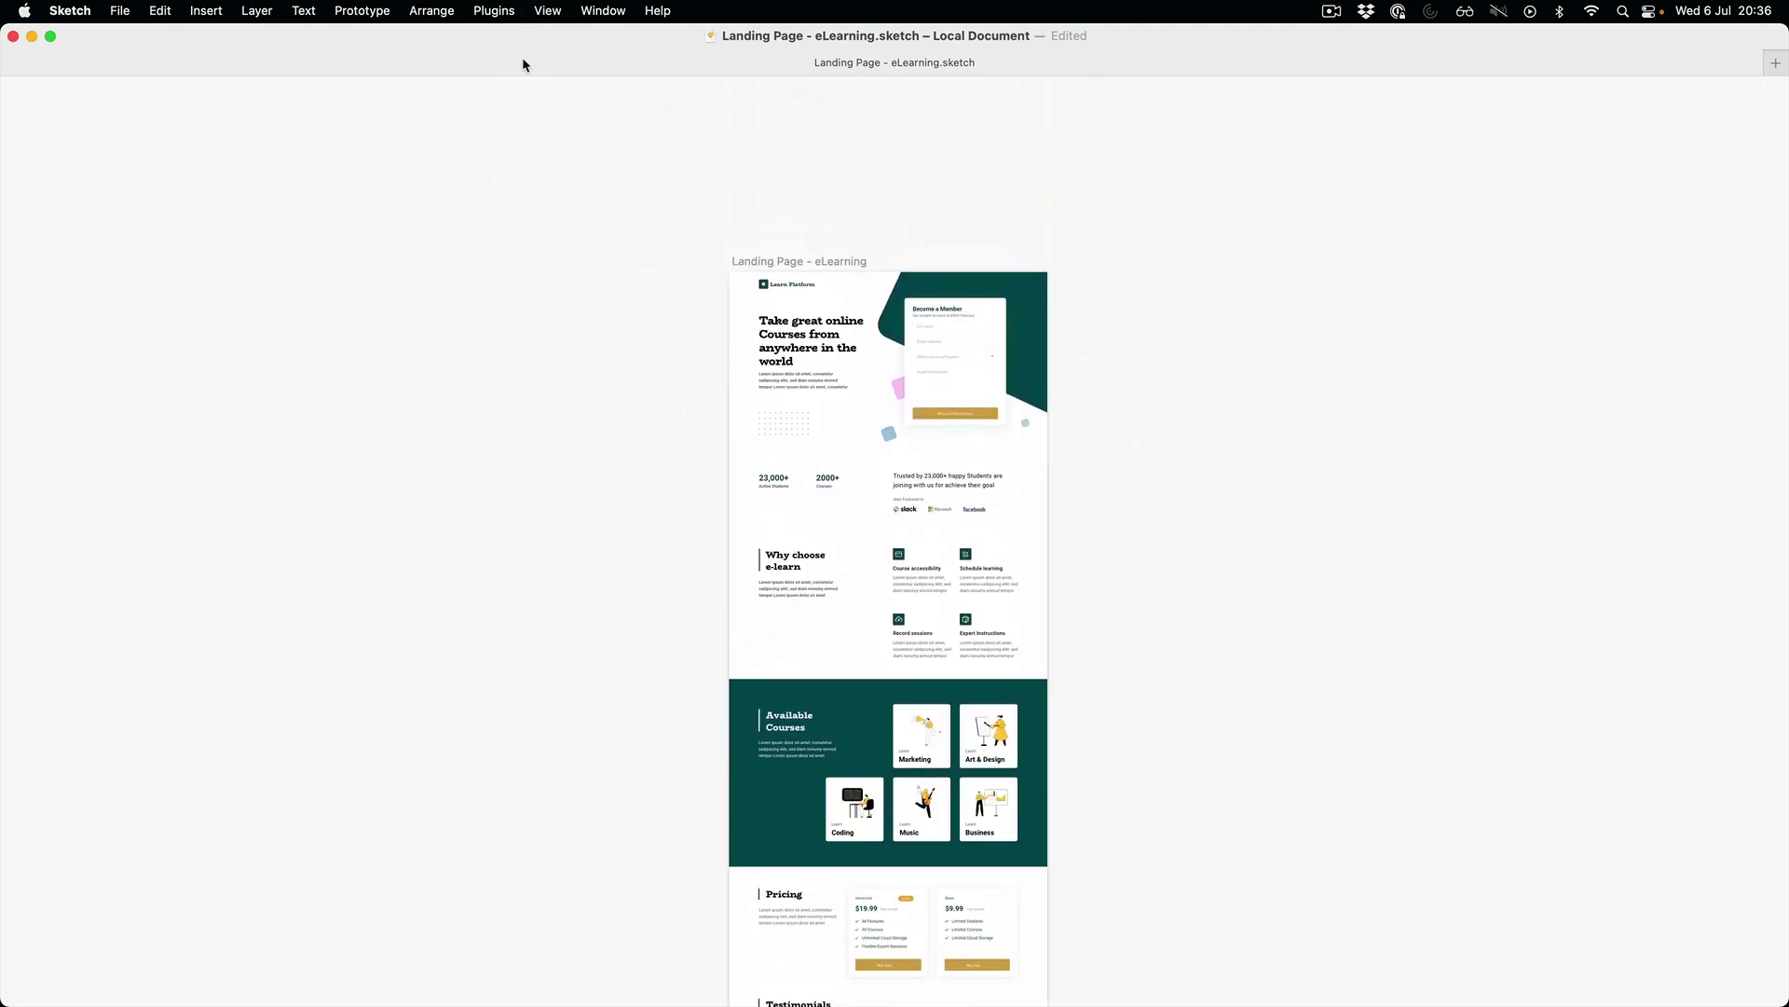
{"action": "key", "text": "cmd+period"}
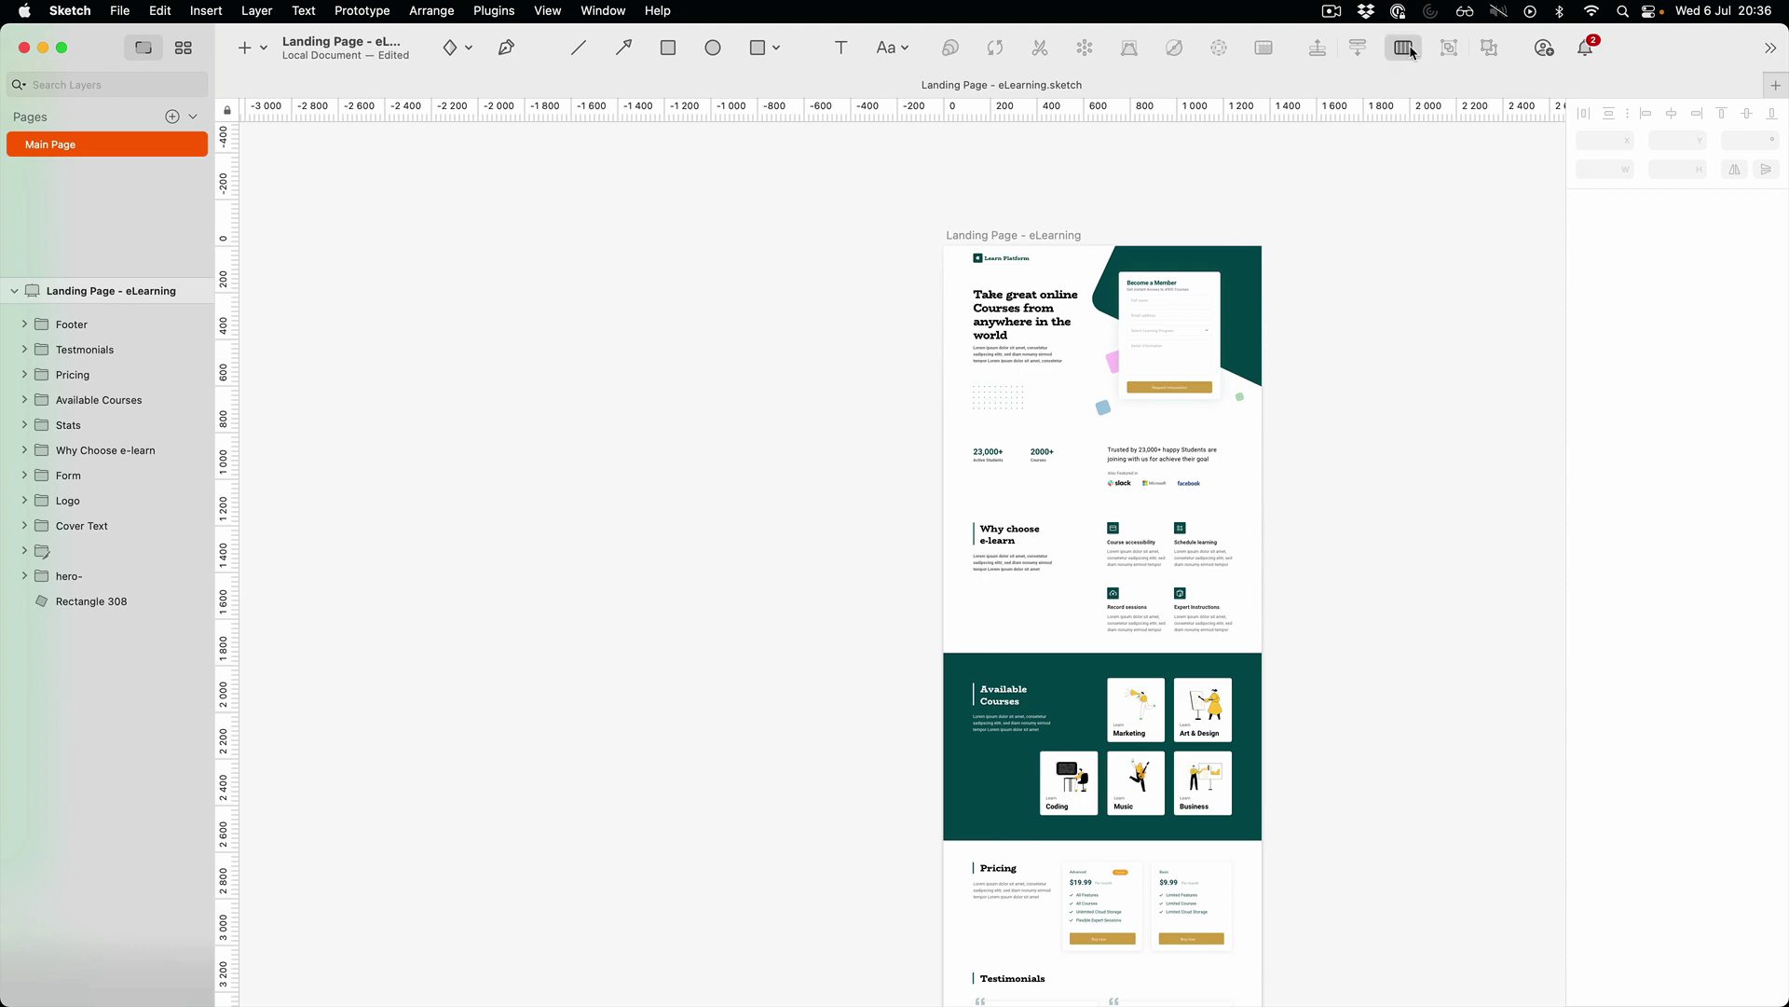
{"action": "left_click", "coordinate": [1405, 47]}
Step: Hide the interface and zoom in on the gridded hero section
{"action": "key", "text": "cmd+period"}
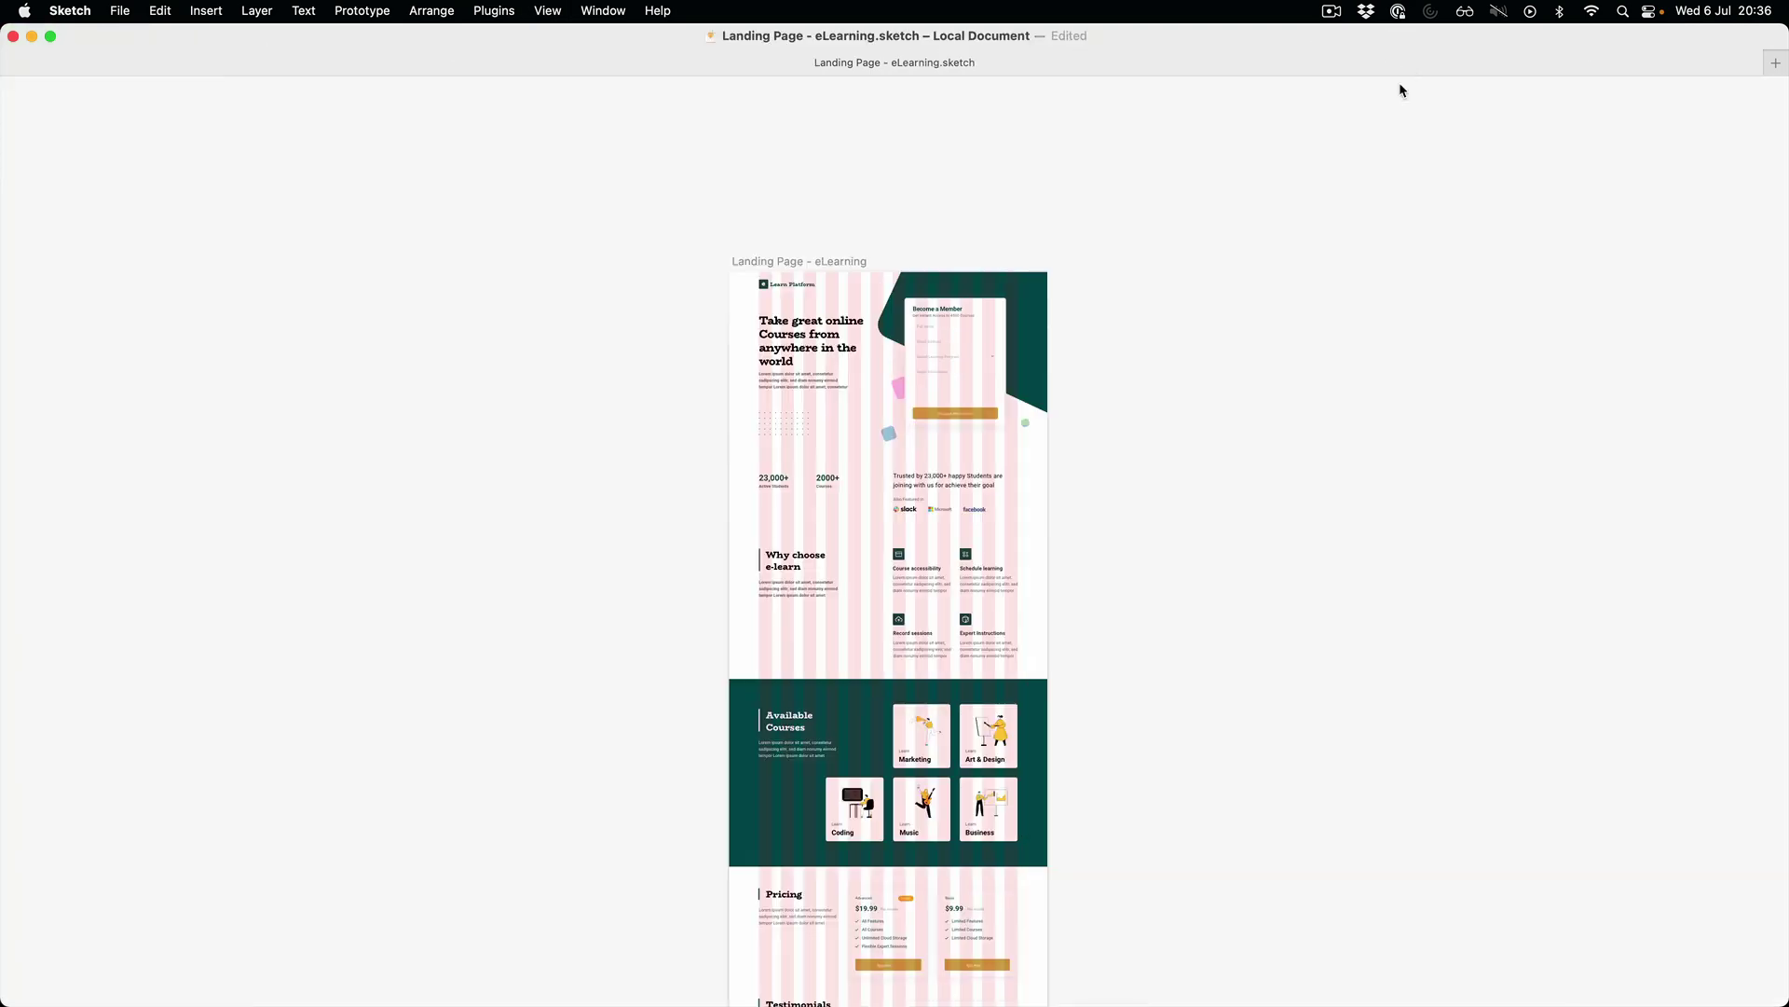
{"action": "key", "text": "cmd+0"}
{"action": "key", "text": "cmd+plus"}
{"action": "scroll", "coordinate": [1261, 520], "scroll_direction": "up", "scroll_amount": 5}
{"action": "scroll", "coordinate": [1265, 521], "scroll_direction": "up", "scroll_amount": 5}
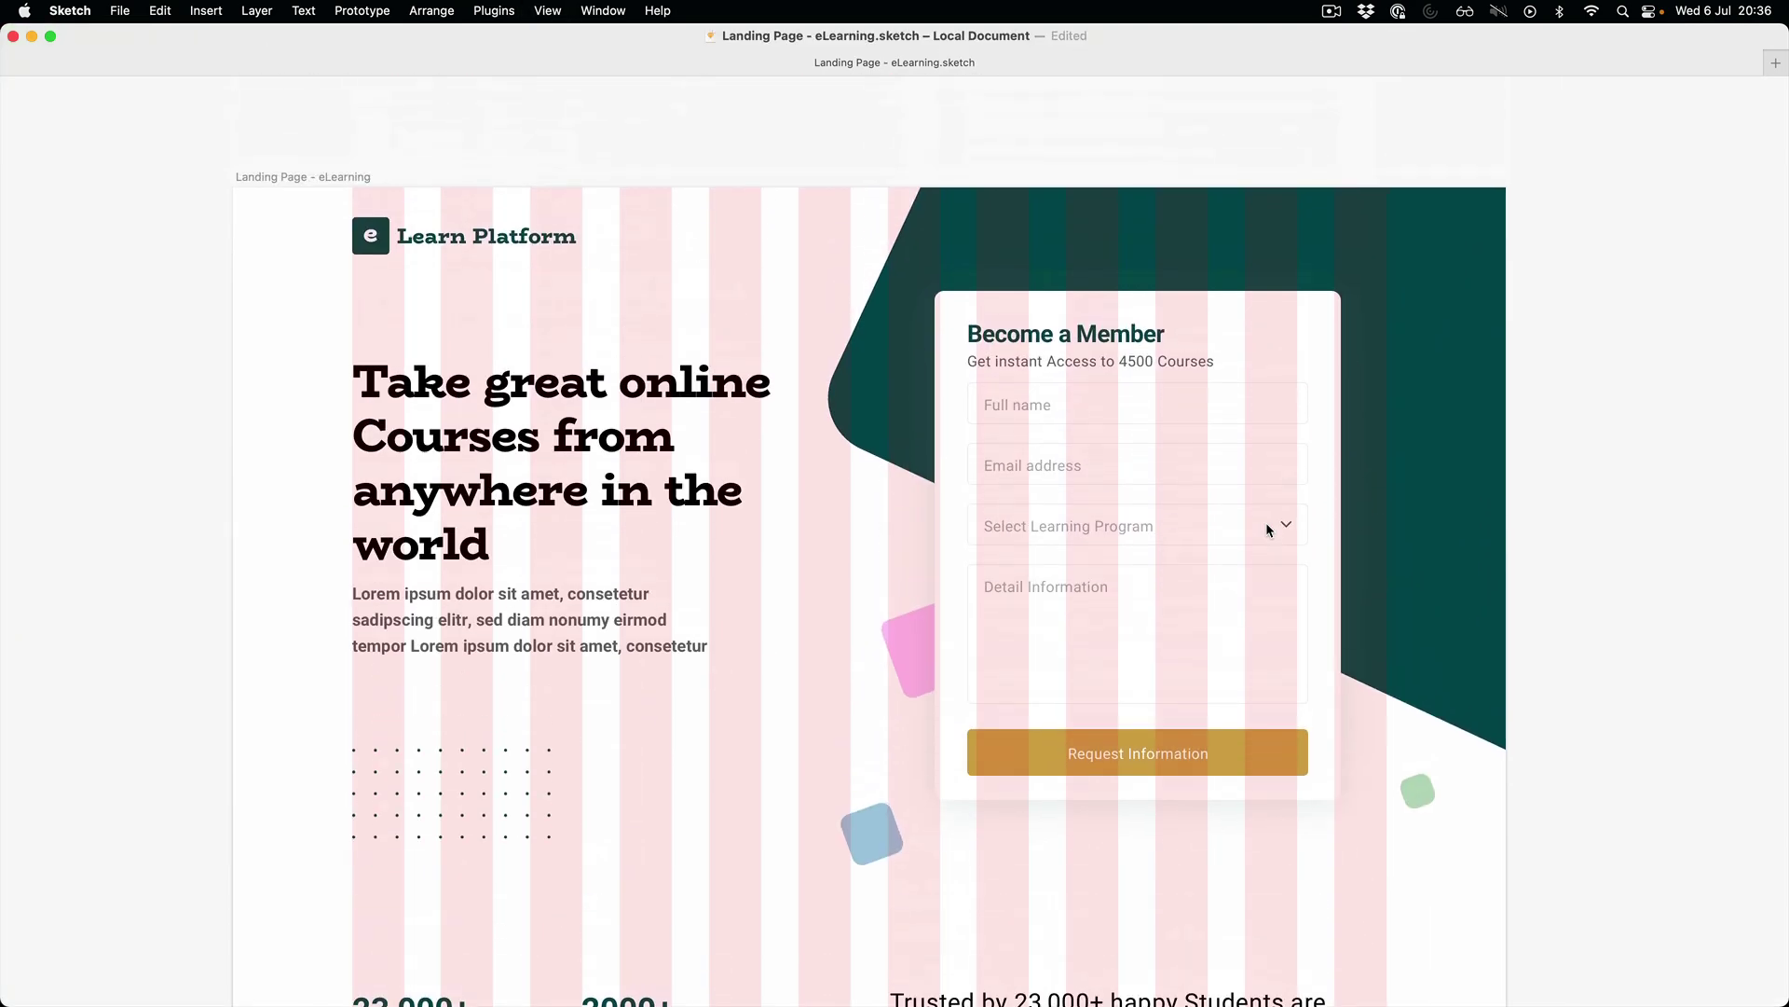
{"action": "scroll", "coordinate": [1723, 393], "scroll_direction": "right", "scroll_amount": 1}
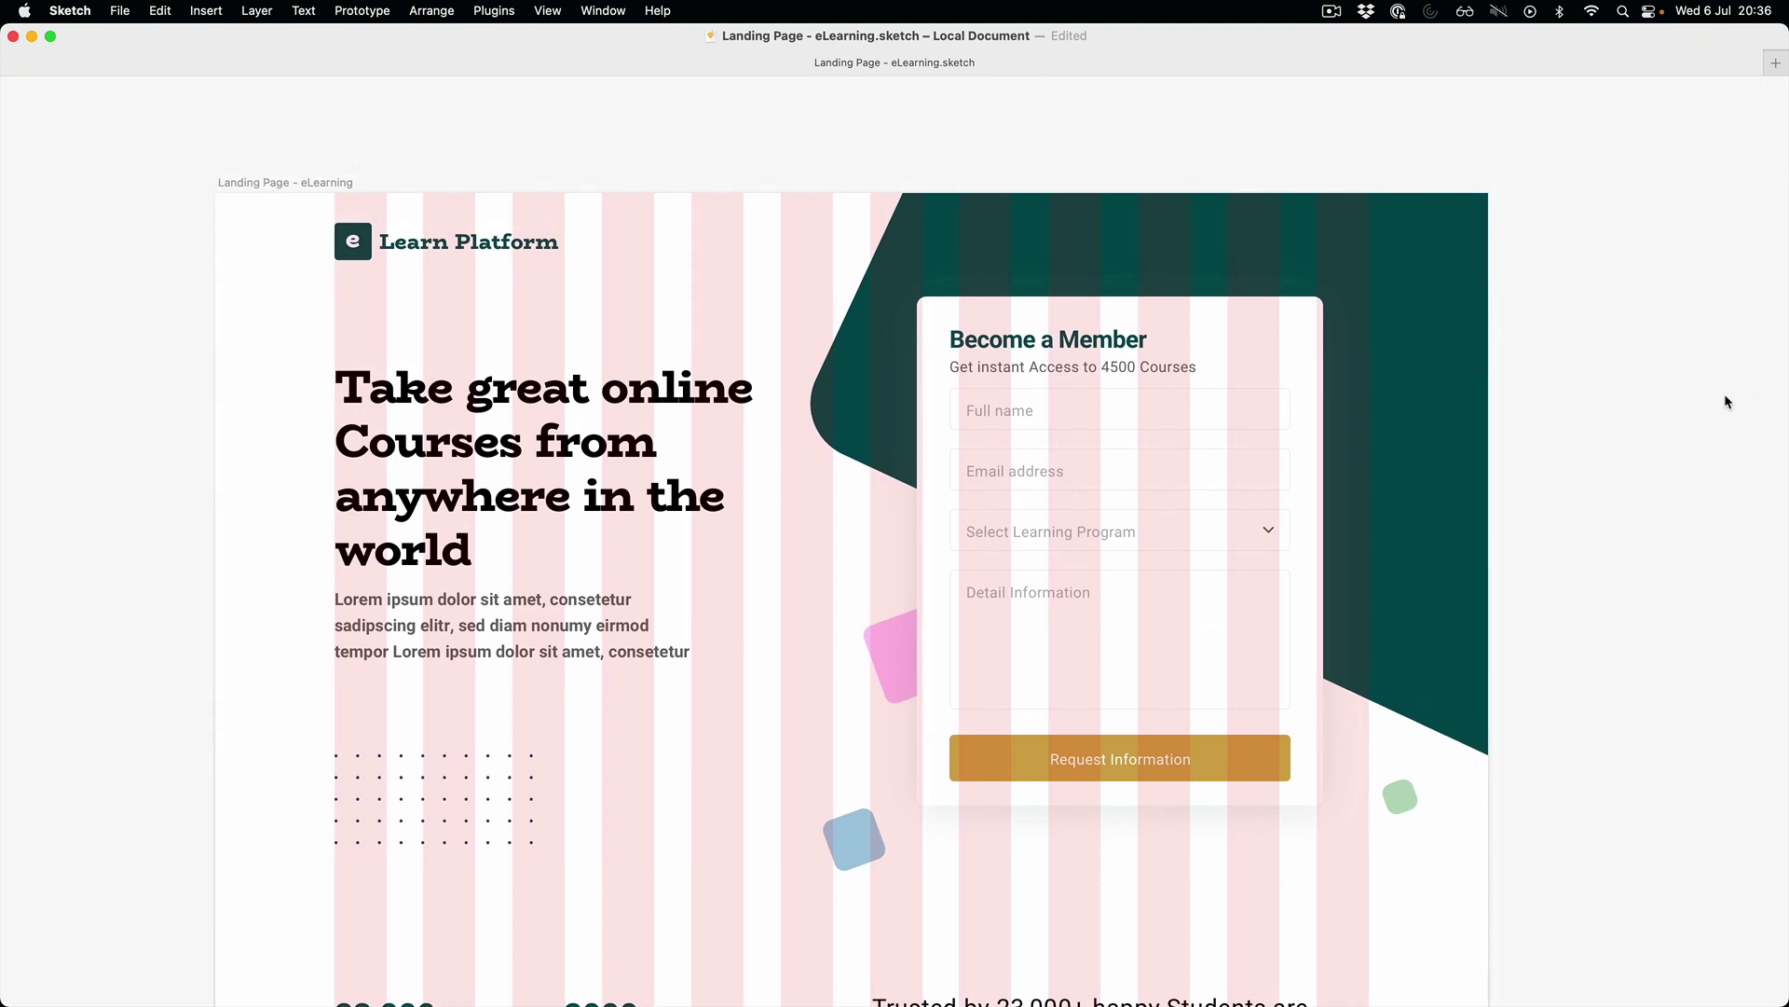
{"action": "key", "text": "cmd+minus"}
{"action": "left_click_drag", "start_coordinate": [1331, 552], "coordinate": [1326, 514]}
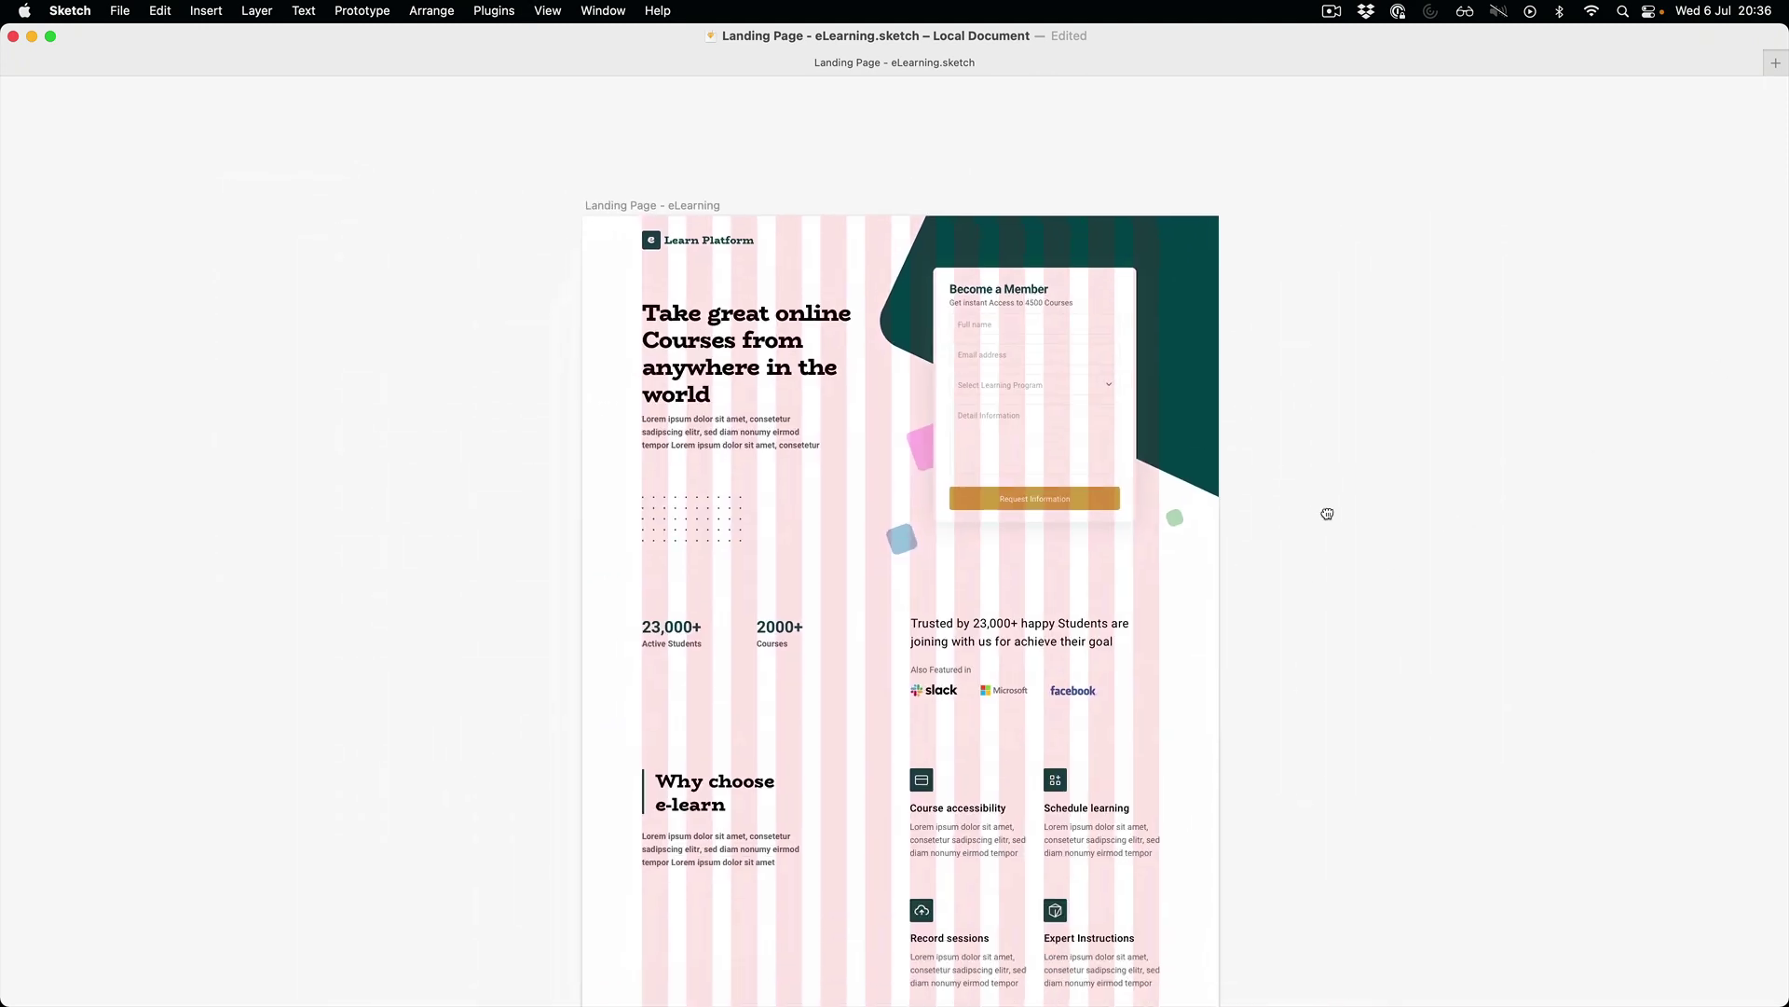
{"action": "scroll", "coordinate": [539, 268], "scroll_direction": "down", "scroll_amount": 2}
{"action": "scroll", "coordinate": [534, 267], "scroll_direction": "down", "scroll_amount": 1}
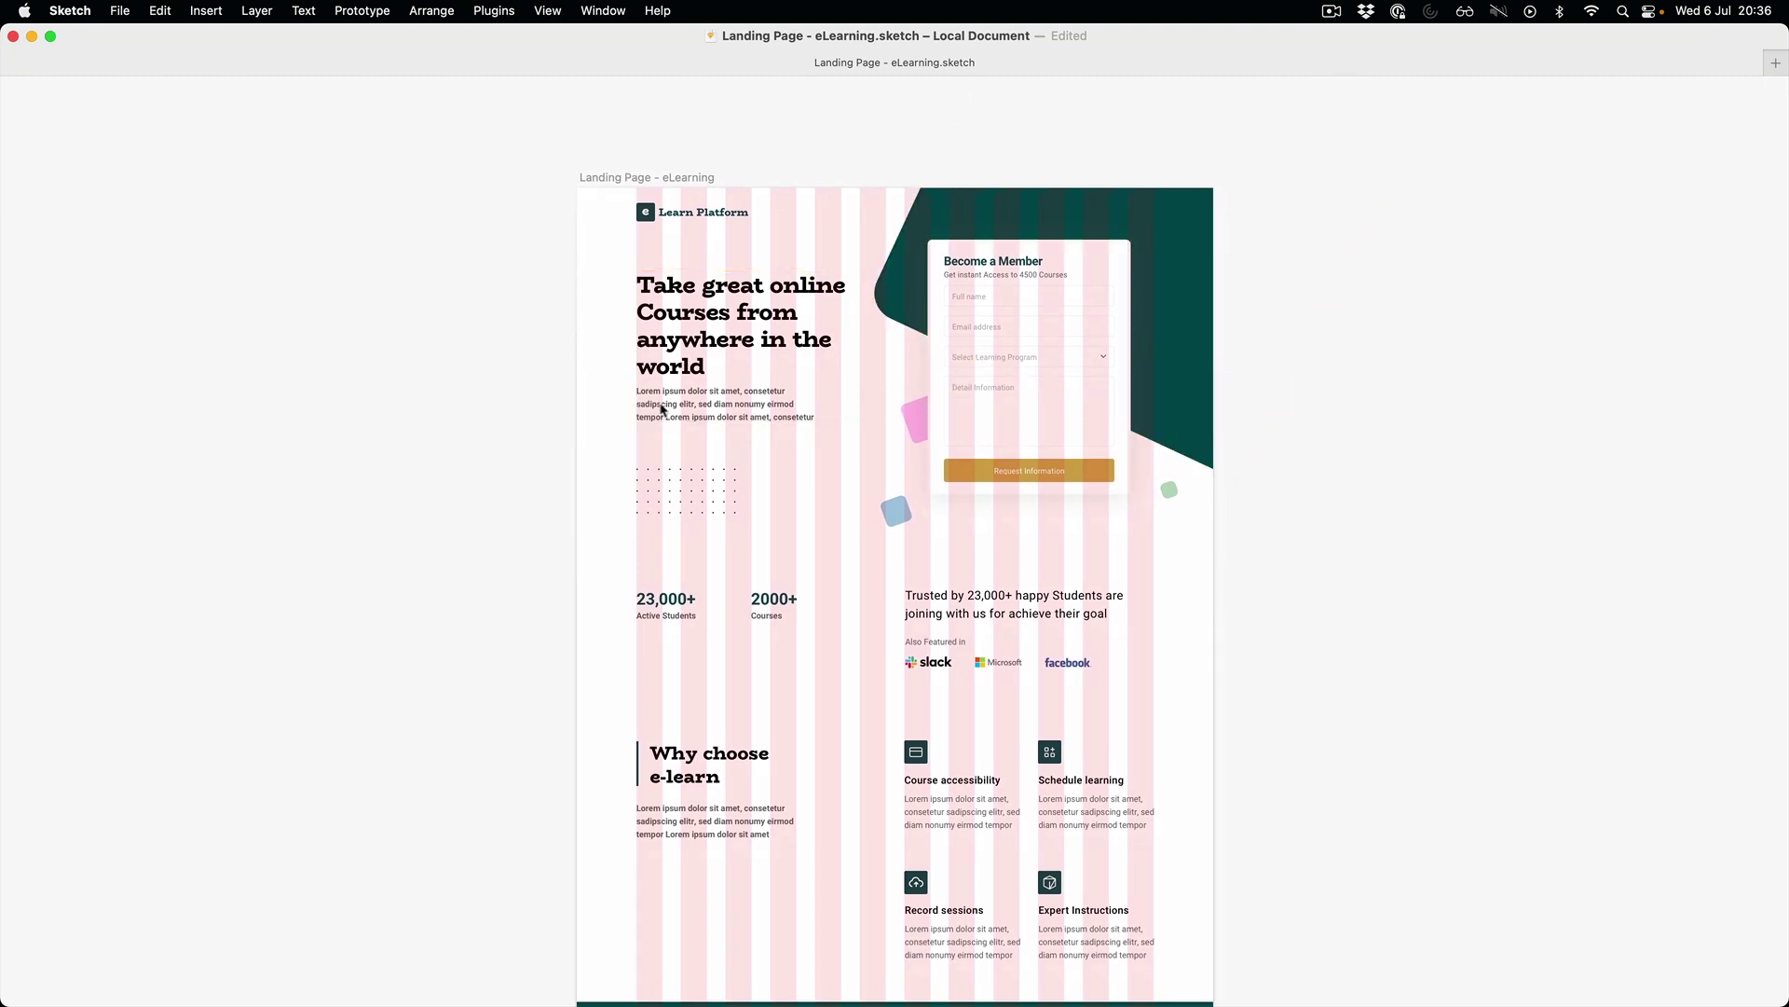
{"action": "scroll", "coordinate": [839, 489], "scroll_direction": "up", "scroll_amount": 1}
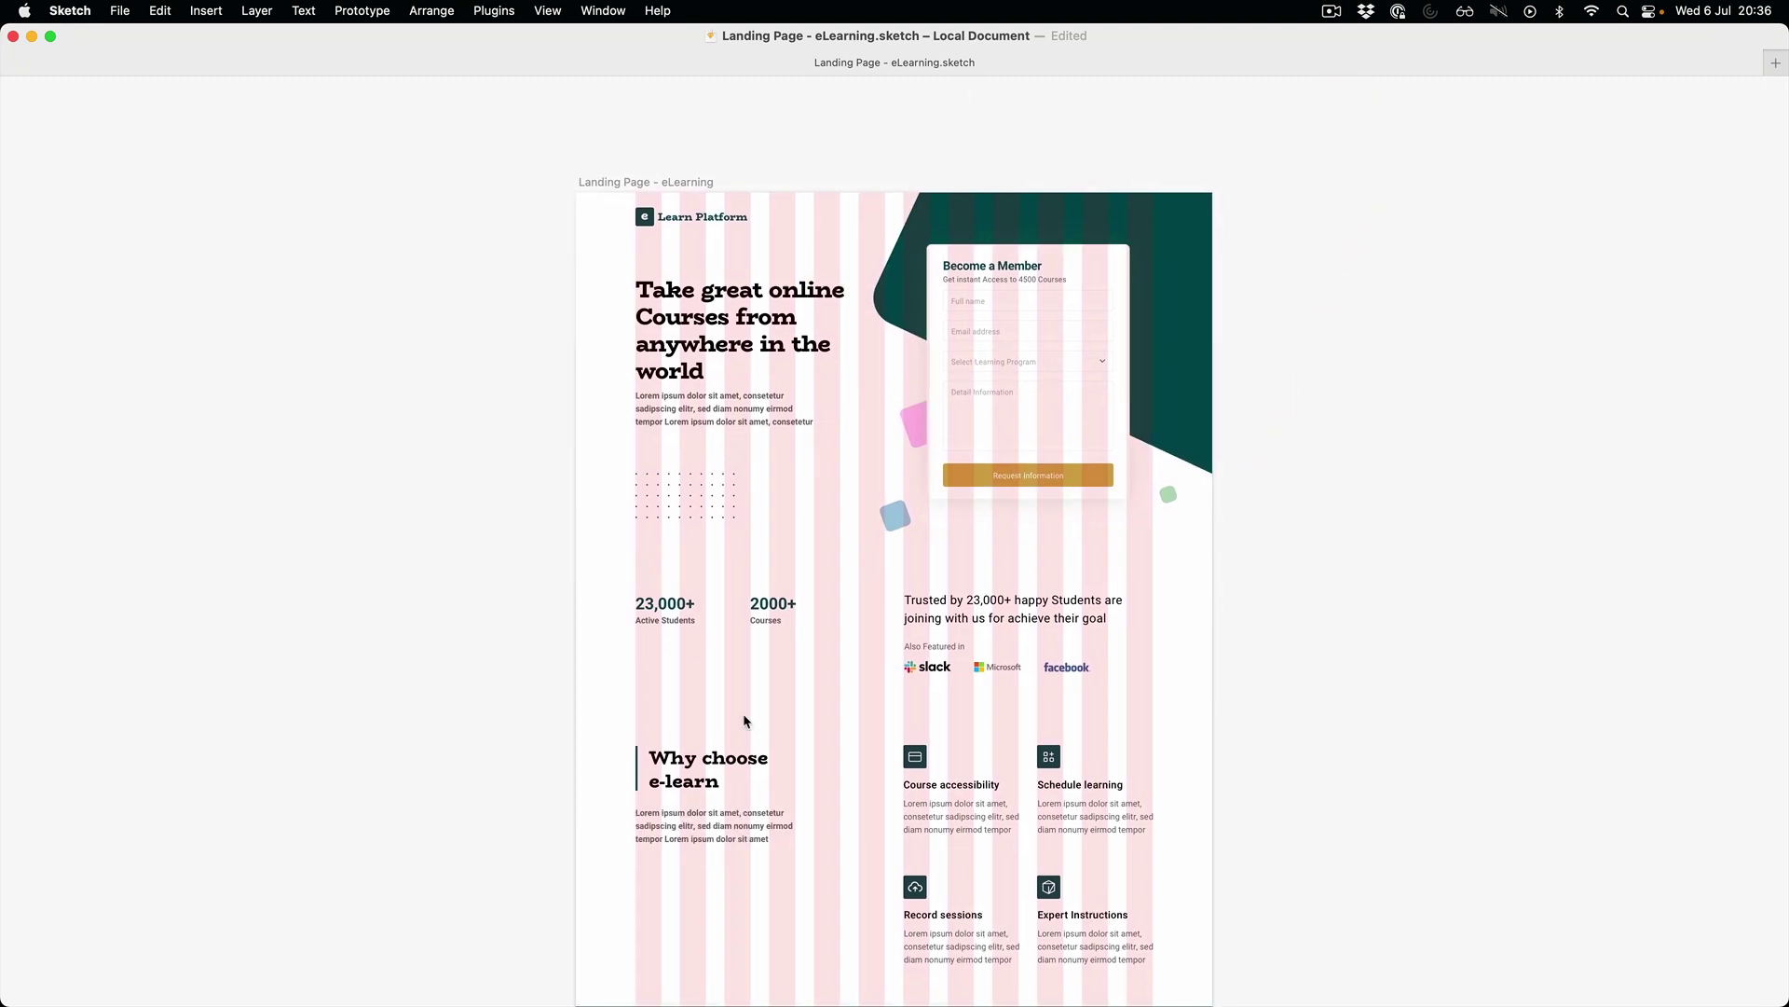
{"action": "scroll", "coordinate": [529, 656], "scroll_direction": "down", "scroll_amount": 3}
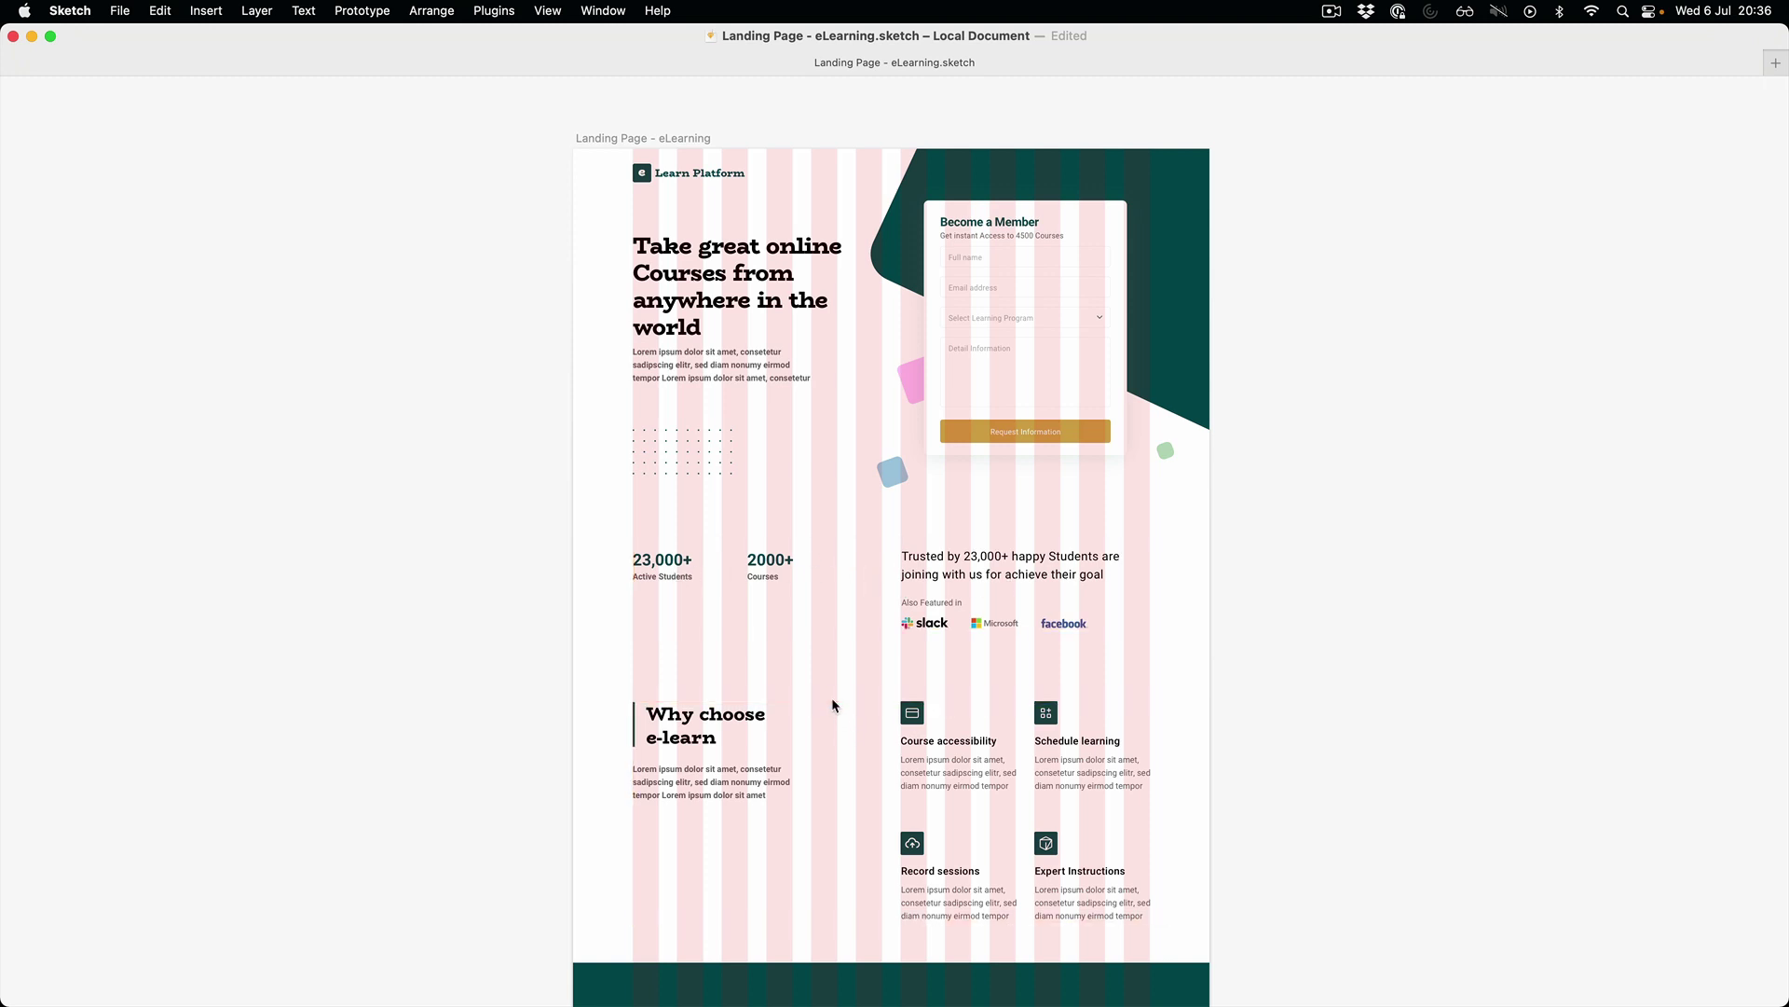
{"action": "scroll", "coordinate": [866, 693], "scroll_direction": "down", "scroll_amount": 3}
{"action": "scroll", "coordinate": [868, 693], "scroll_direction": "down", "scroll_amount": 5}
{"action": "scroll", "coordinate": [976, 673], "scroll_direction": "down", "scroll_amount": 1}
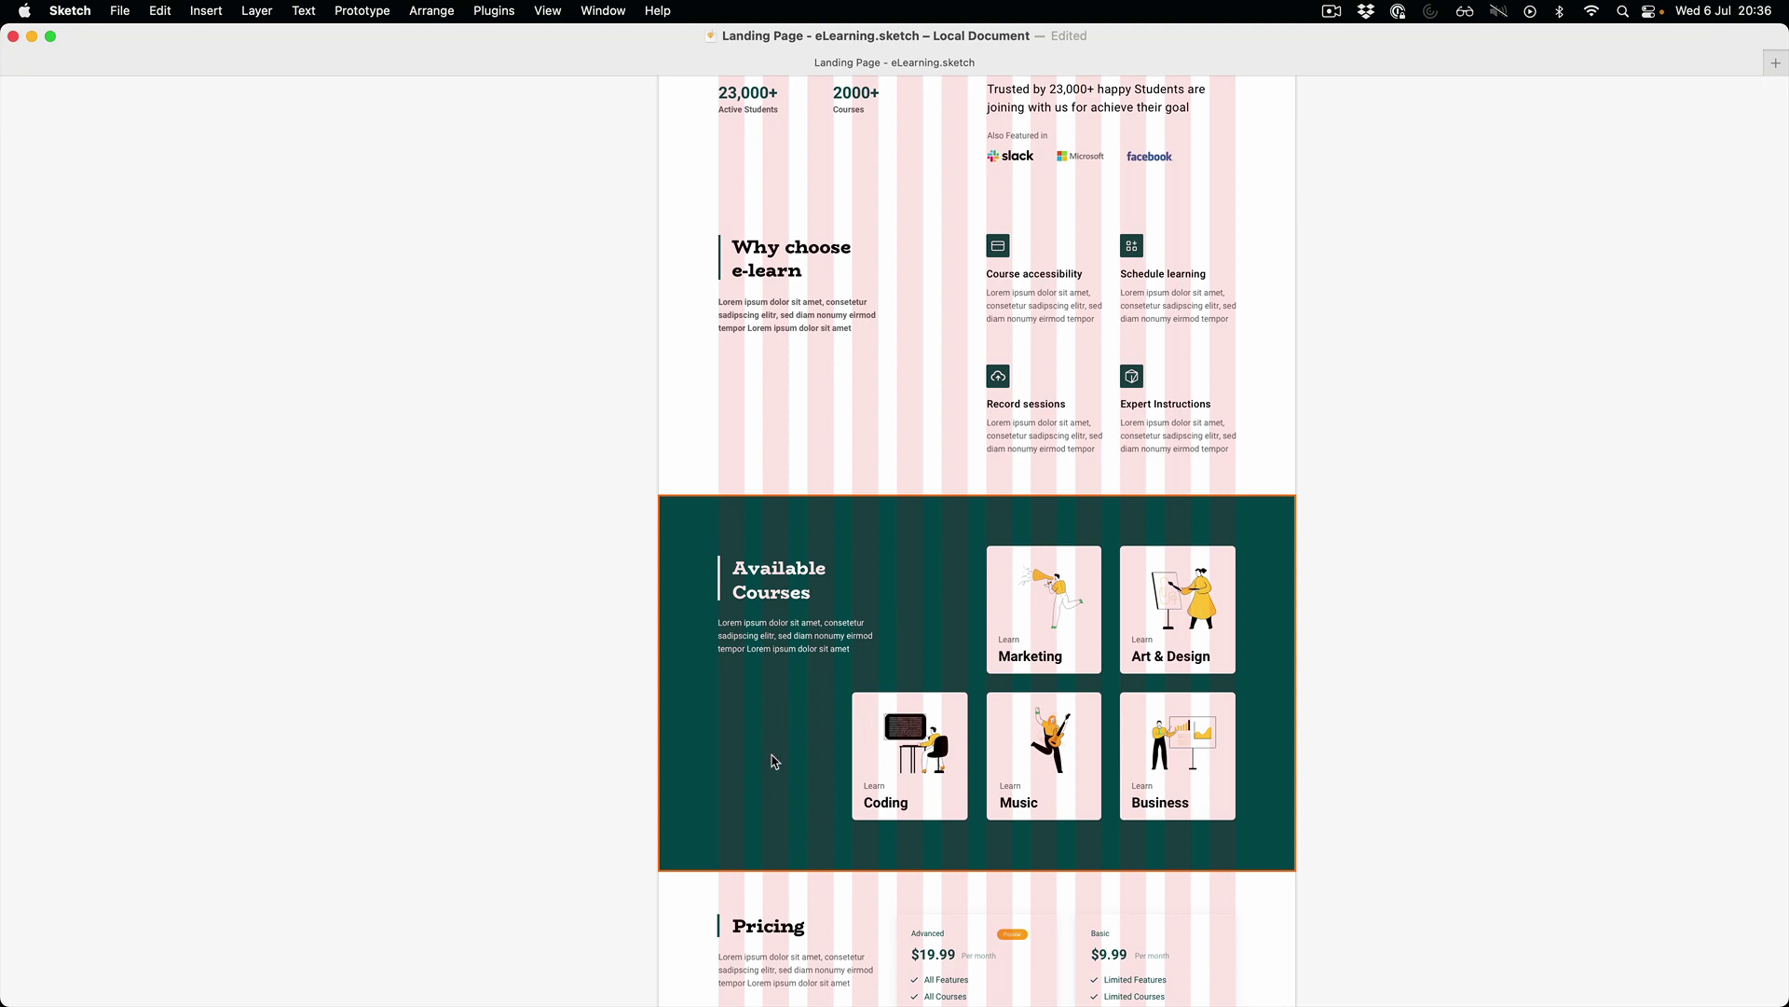
{"action": "scroll", "coordinate": [772, 757], "scroll_direction": "down", "scroll_amount": 5}
{"action": "scroll", "coordinate": [773, 757], "scroll_direction": "down", "scroll_amount": 3}
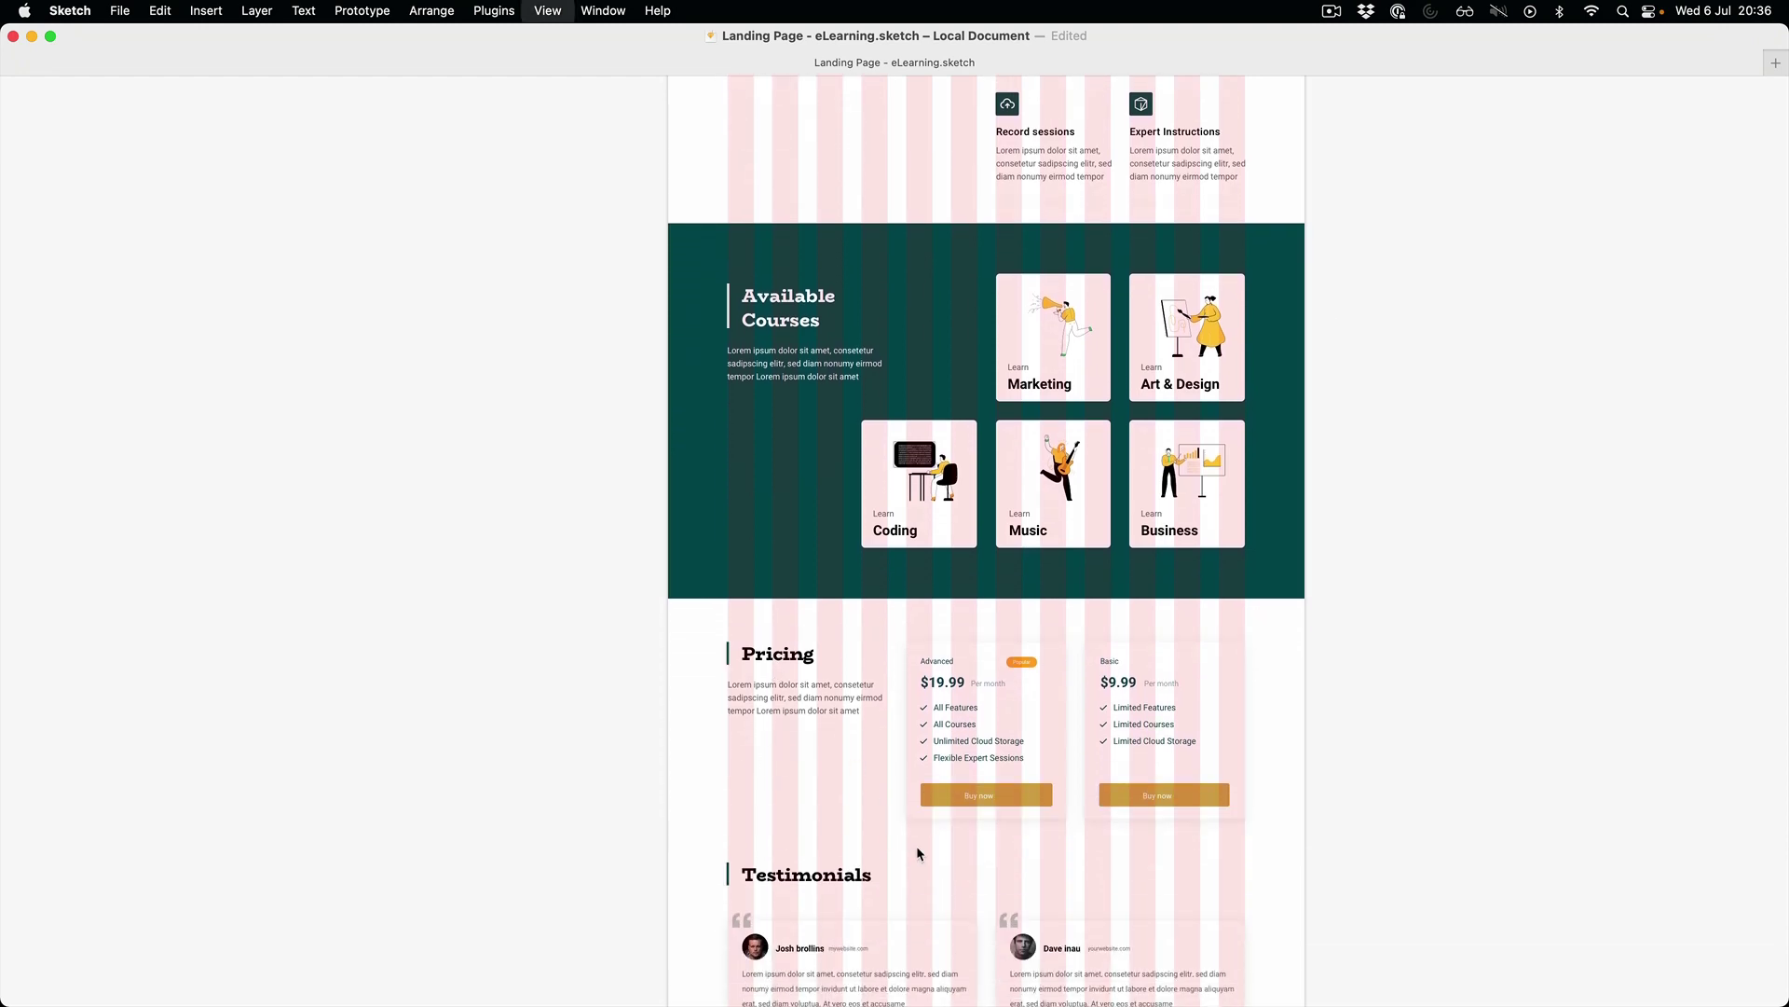
{"action": "key", "text": "cmd+plus"}
{"action": "scroll", "coordinate": [916, 847], "scroll_direction": "down", "scroll_amount": 2}
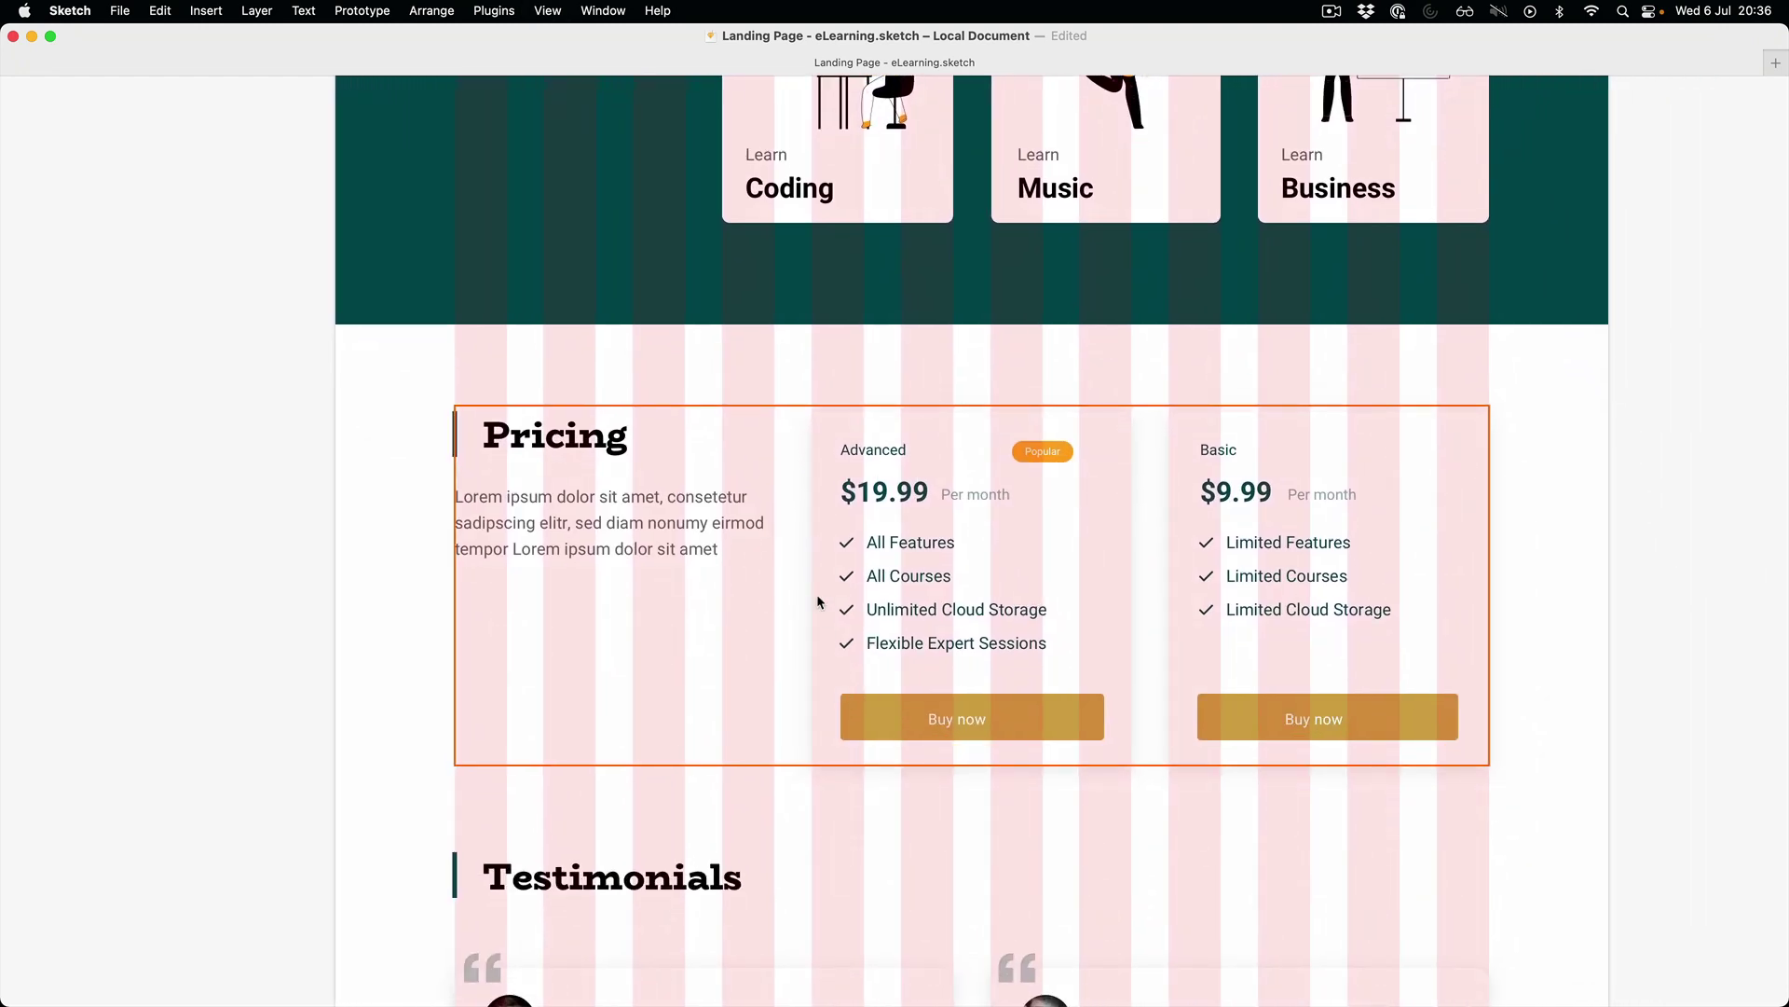
{"action": "scroll", "coordinate": [1130, 525], "scroll_direction": "down", "scroll_amount": 1}
{"action": "scroll", "coordinate": [1130, 525], "scroll_direction": "up", "scroll_amount": 1}
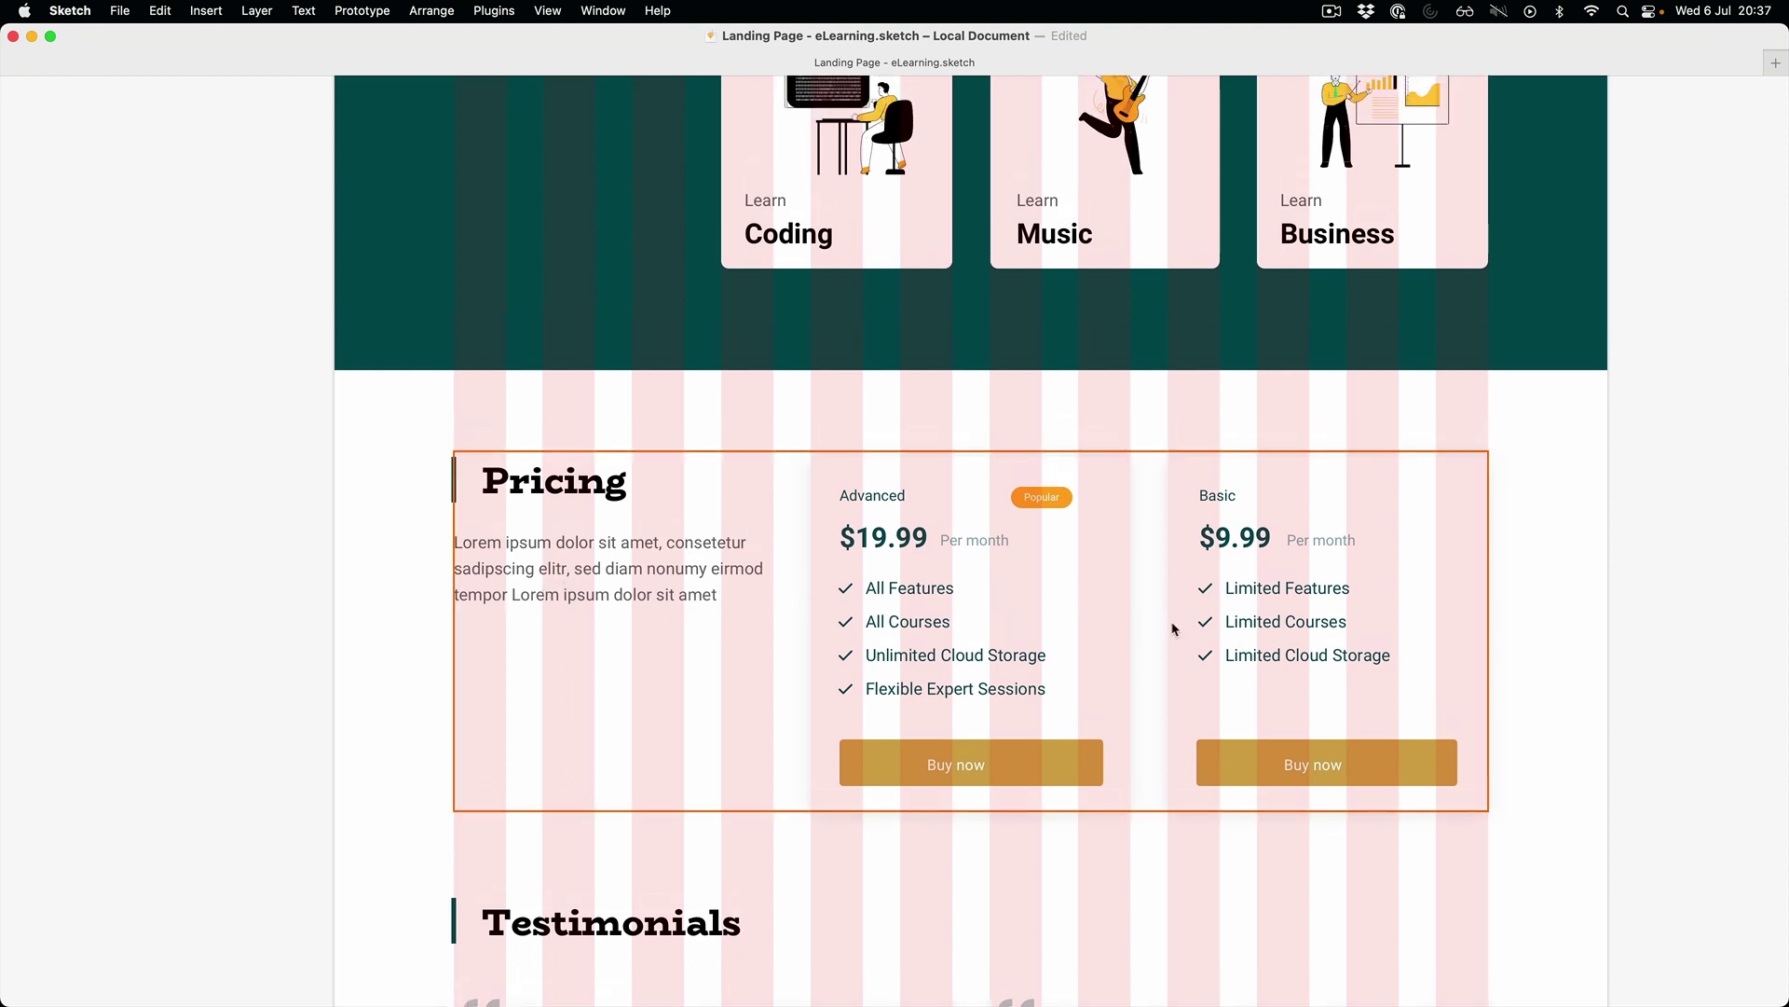
{"action": "scroll", "coordinate": [1169, 619], "scroll_direction": "down", "scroll_amount": 3}
{"action": "scroll", "coordinate": [1168, 619], "scroll_direction": "down", "scroll_amount": 5}
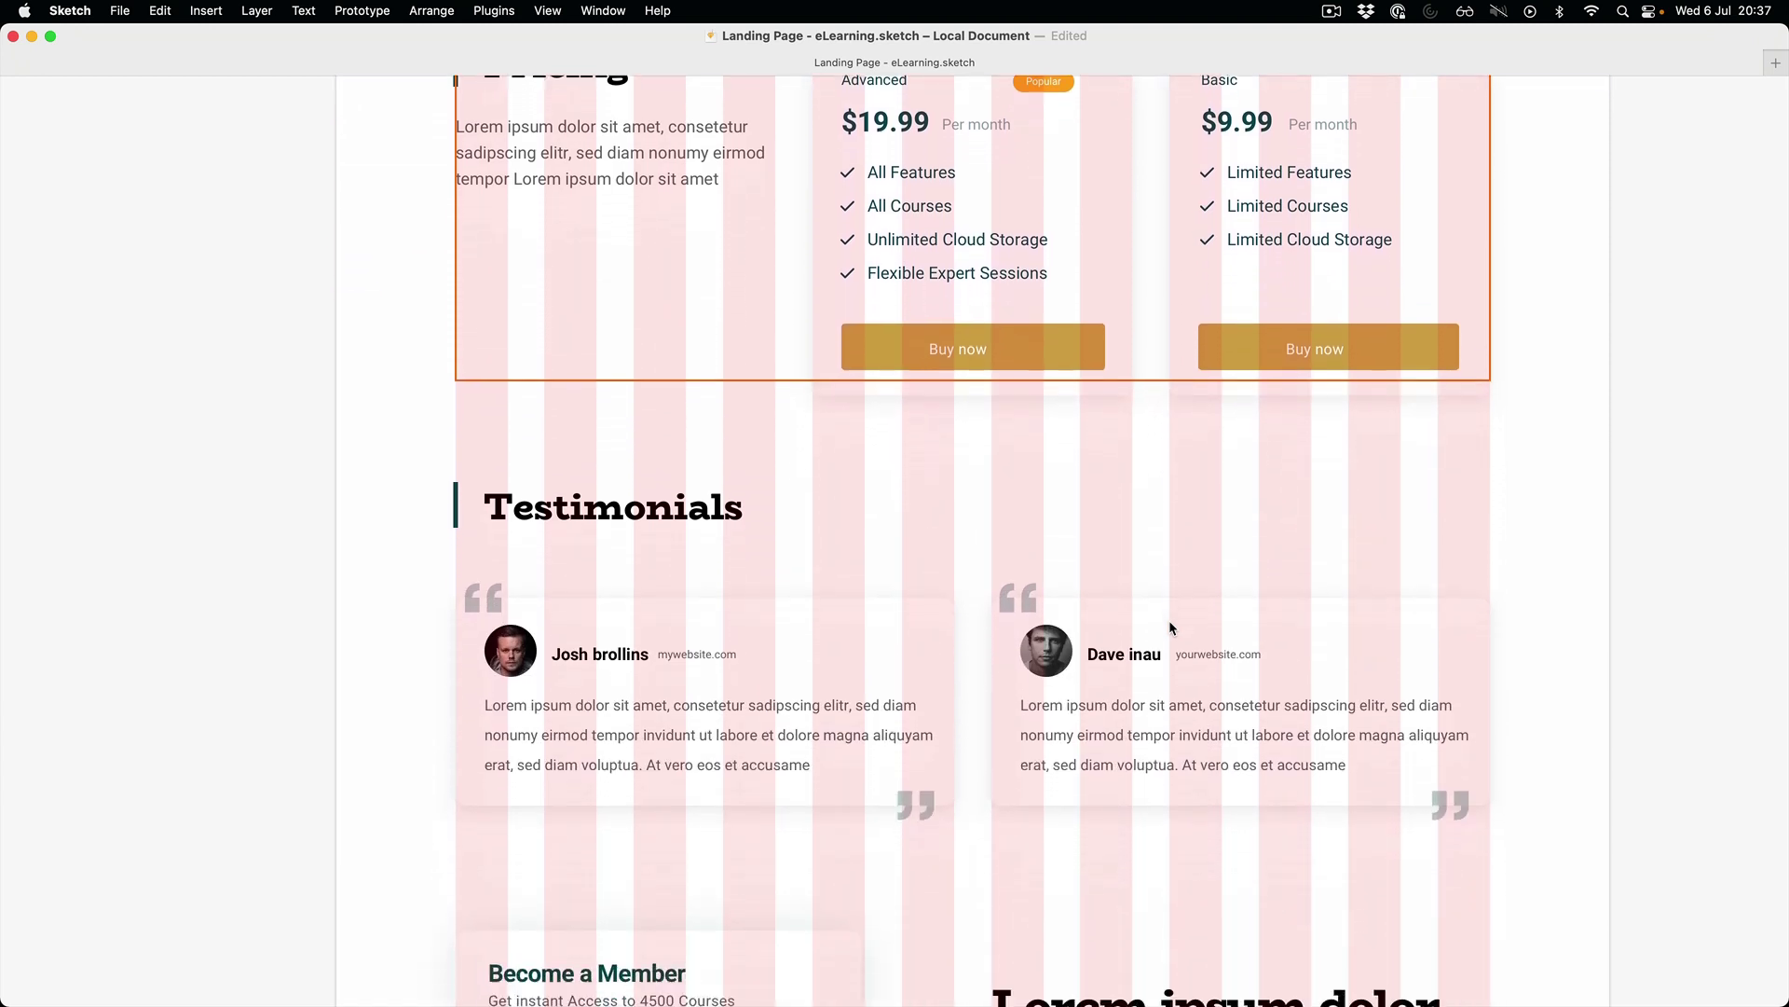
{"action": "left_click", "coordinate": [1170, 618]}
{"action": "scroll", "coordinate": [1205, 629], "scroll_direction": "down", "scroll_amount": 2}
{"action": "scroll", "coordinate": [1202, 628], "scroll_direction": "down", "scroll_amount": 5}
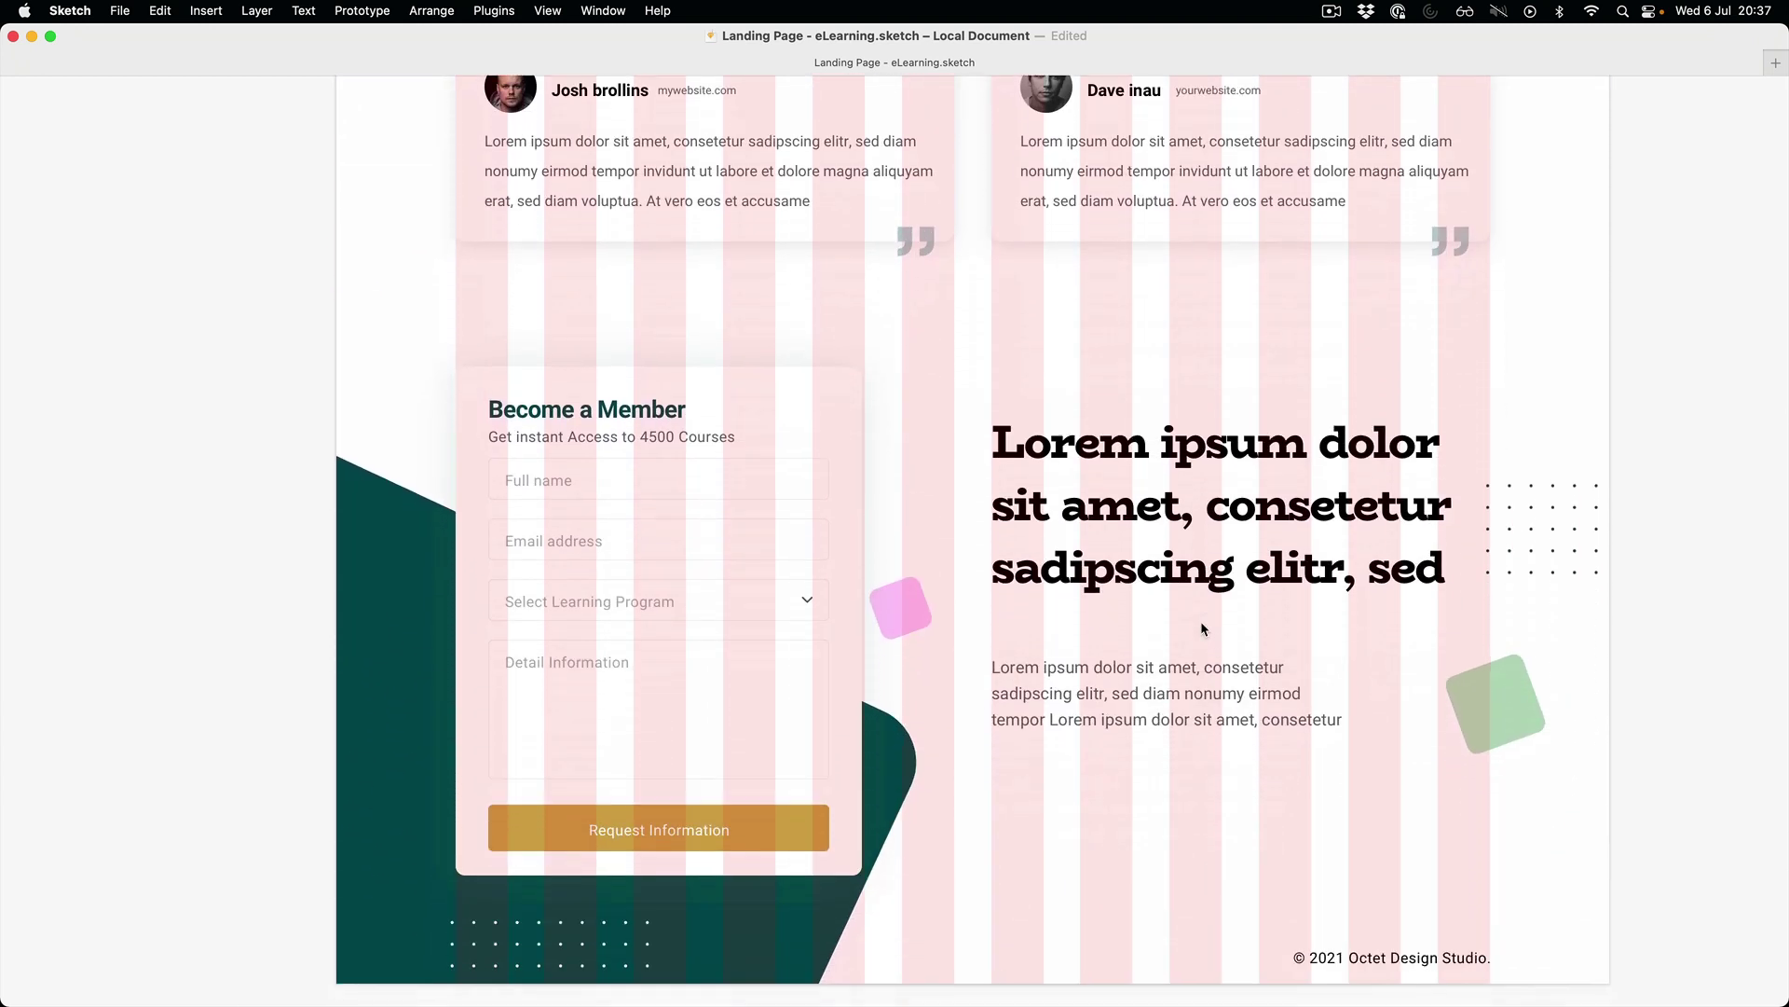
{"action": "scroll", "coordinate": [1201, 627], "scroll_direction": "down", "scroll_amount": 5}
{"action": "left_click", "coordinate": [798, 260]}
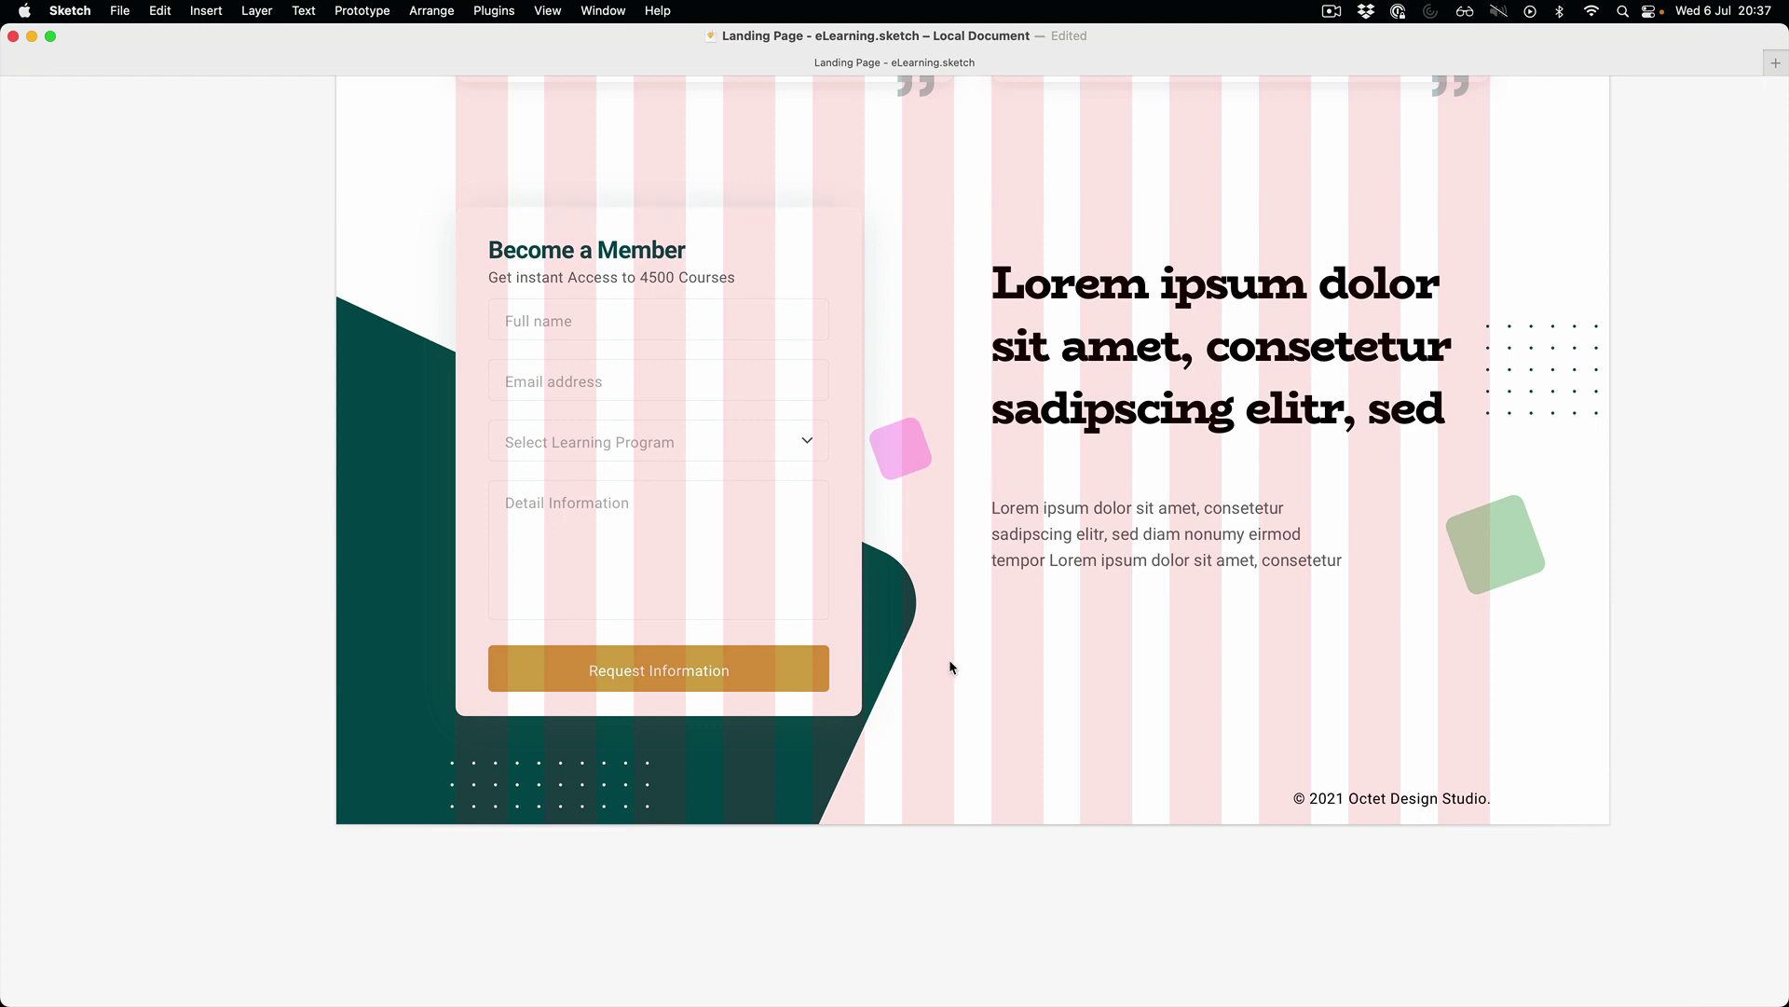
{"action": "scroll", "coordinate": [949, 659], "scroll_direction": "down", "scroll_amount": 5}
{"action": "left_click", "coordinate": [791, 234]}
{"action": "scroll", "coordinate": [791, 420], "scroll_direction": "up", "scroll_amount": 5}
{"action": "scroll", "coordinate": [792, 490], "scroll_direction": "up", "scroll_amount": 5}
{"action": "scroll", "coordinate": [792, 560], "scroll_direction": "up", "scroll_amount": 5}
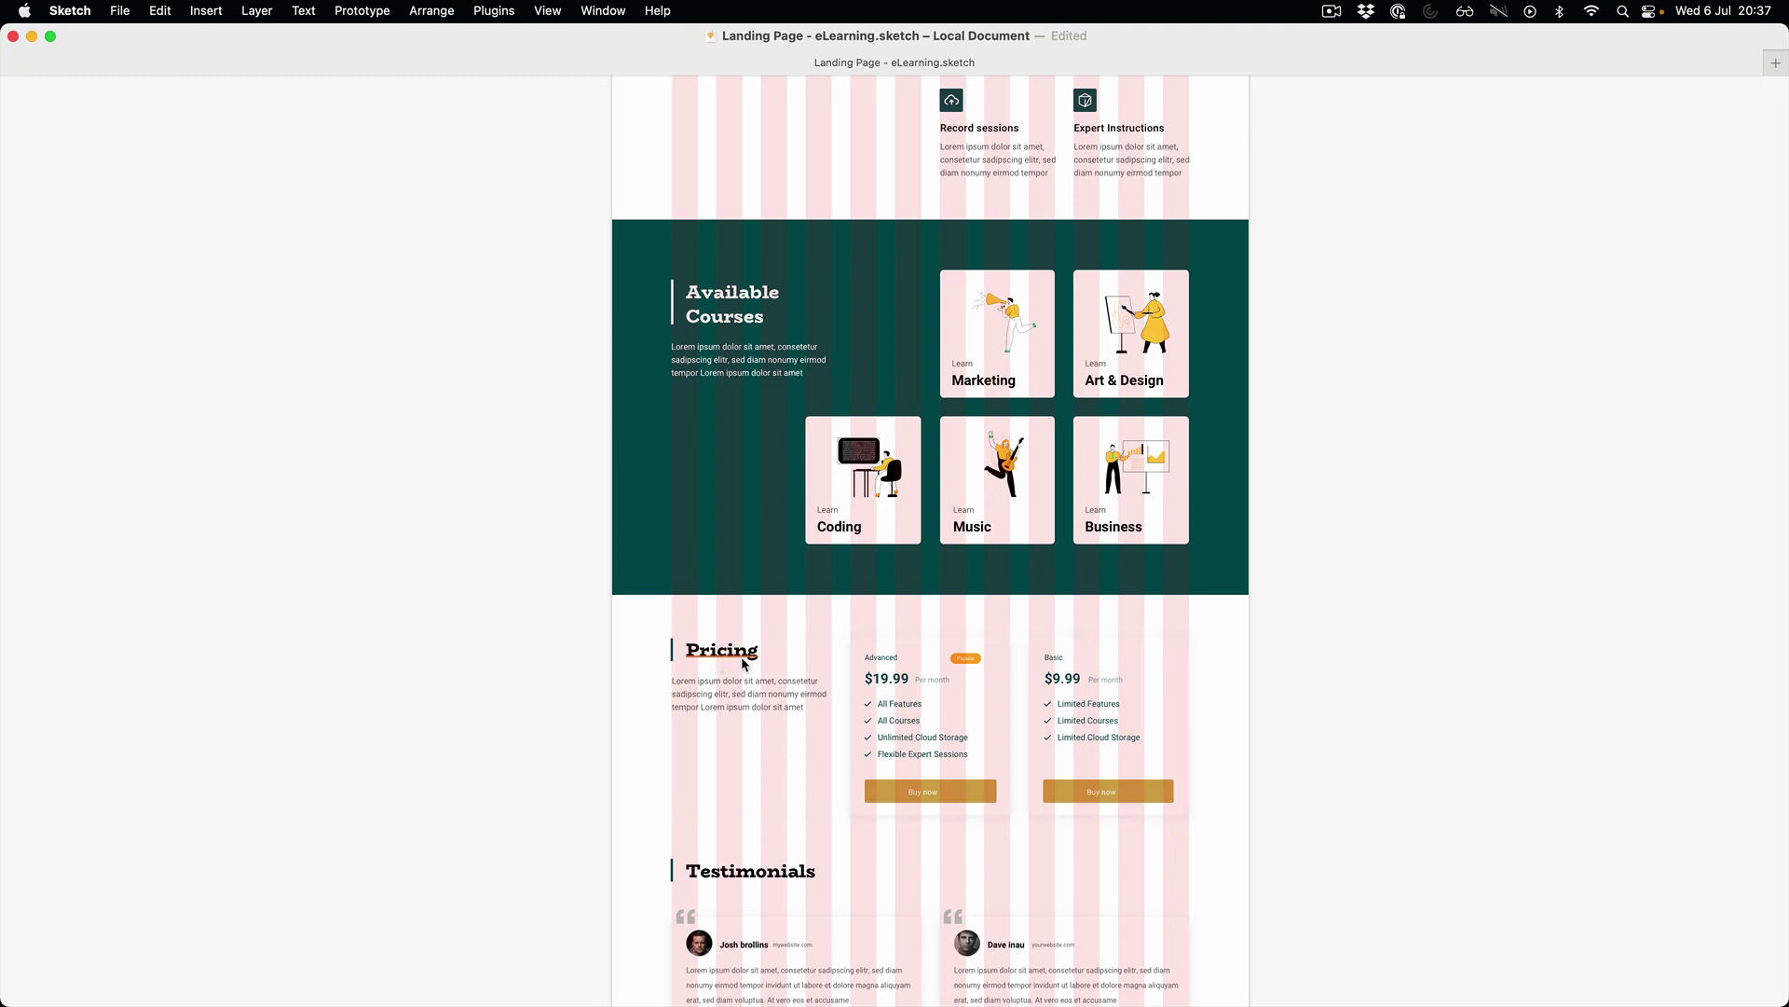
{"action": "scroll", "coordinate": [740, 655], "scroll_direction": "up", "scroll_amount": 5}
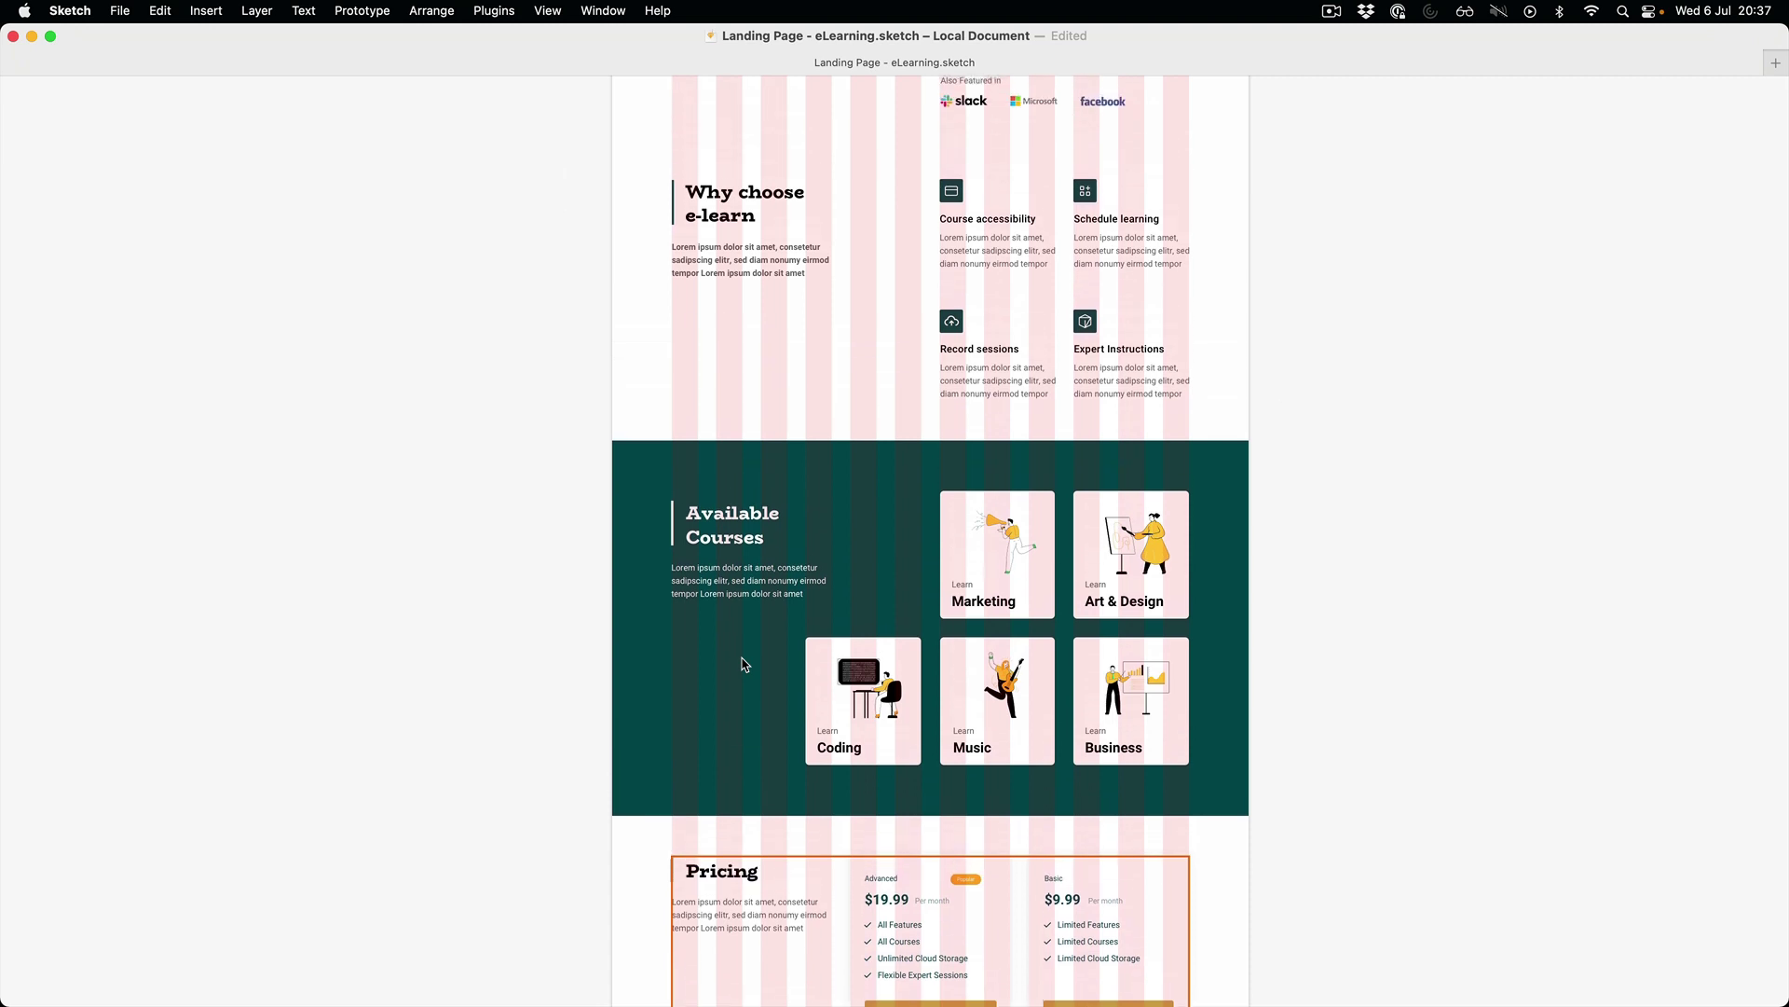
{"action": "scroll", "coordinate": [742, 664], "scroll_direction": "up", "scroll_amount": 5}
{"action": "scroll", "coordinate": [922, 518], "scroll_direction": "up", "scroll_amount": 3}
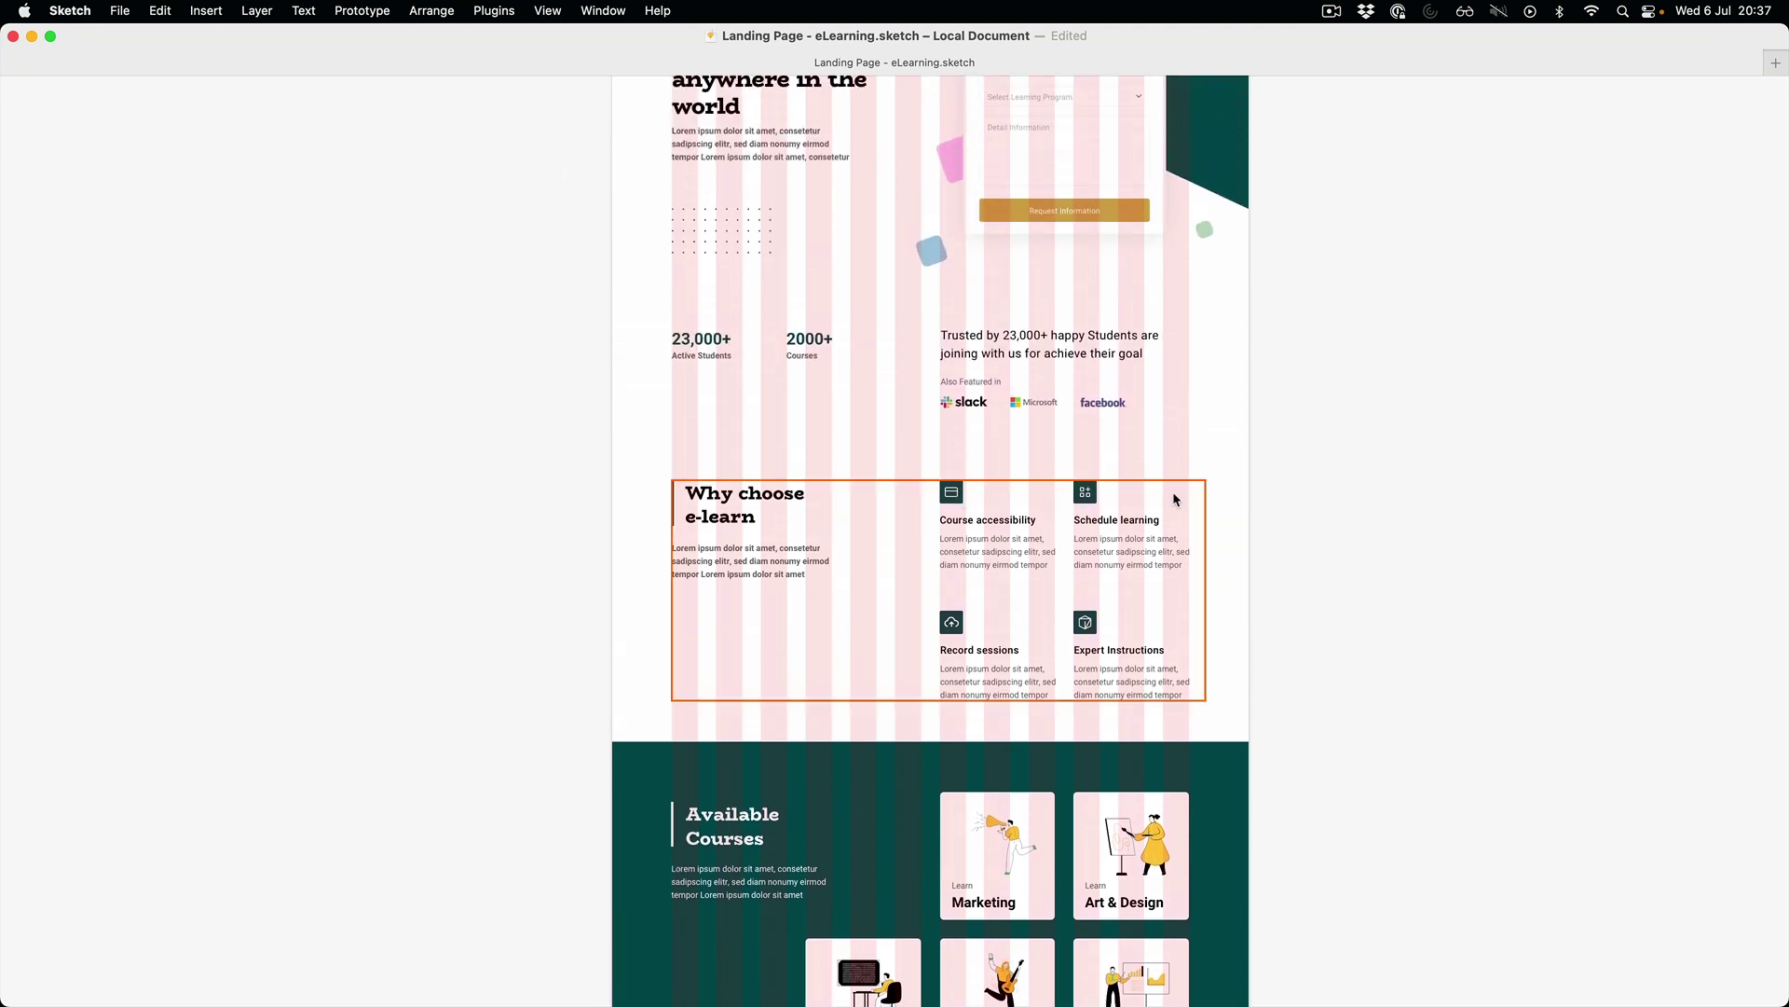
{"action": "scroll", "coordinate": [1340, 551], "scroll_direction": "up", "scroll_amount": 3}
{"action": "scroll", "coordinate": [1339, 551], "scroll_direction": "up", "scroll_amount": 3}
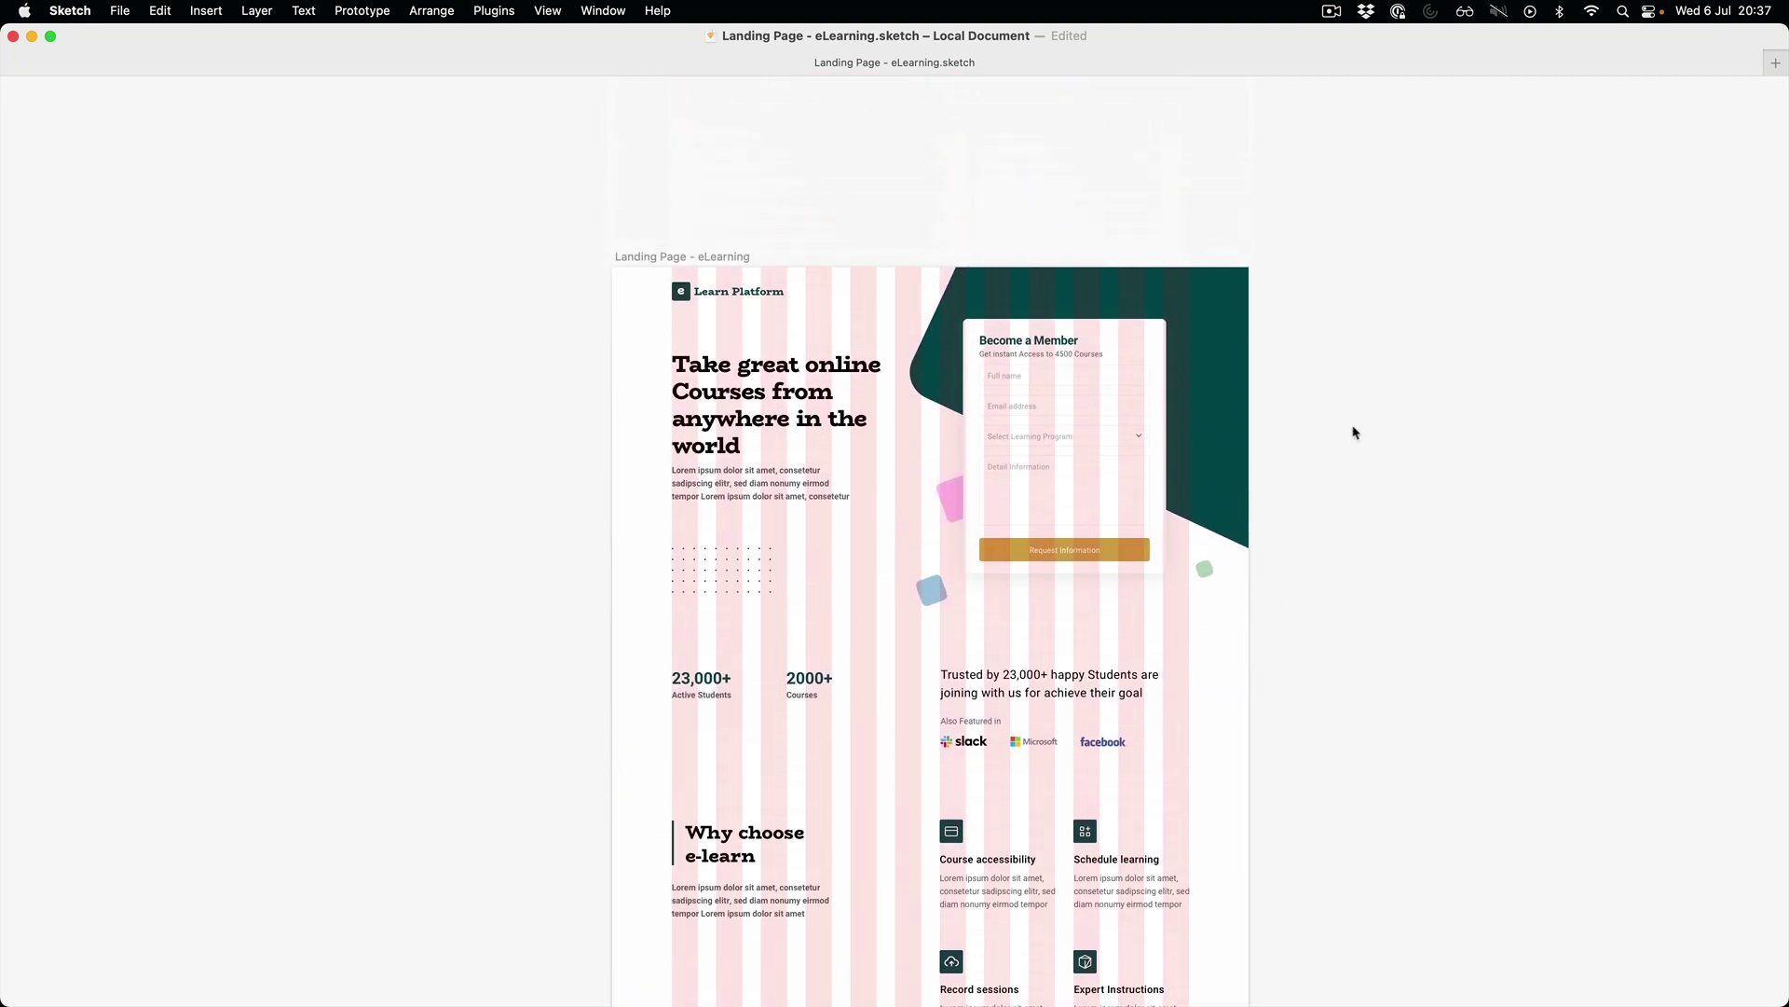
Step: Select and deselect the rotated green hero shape, then restore the full editing interface
{"action": "left_click", "coordinate": [1197, 375]}
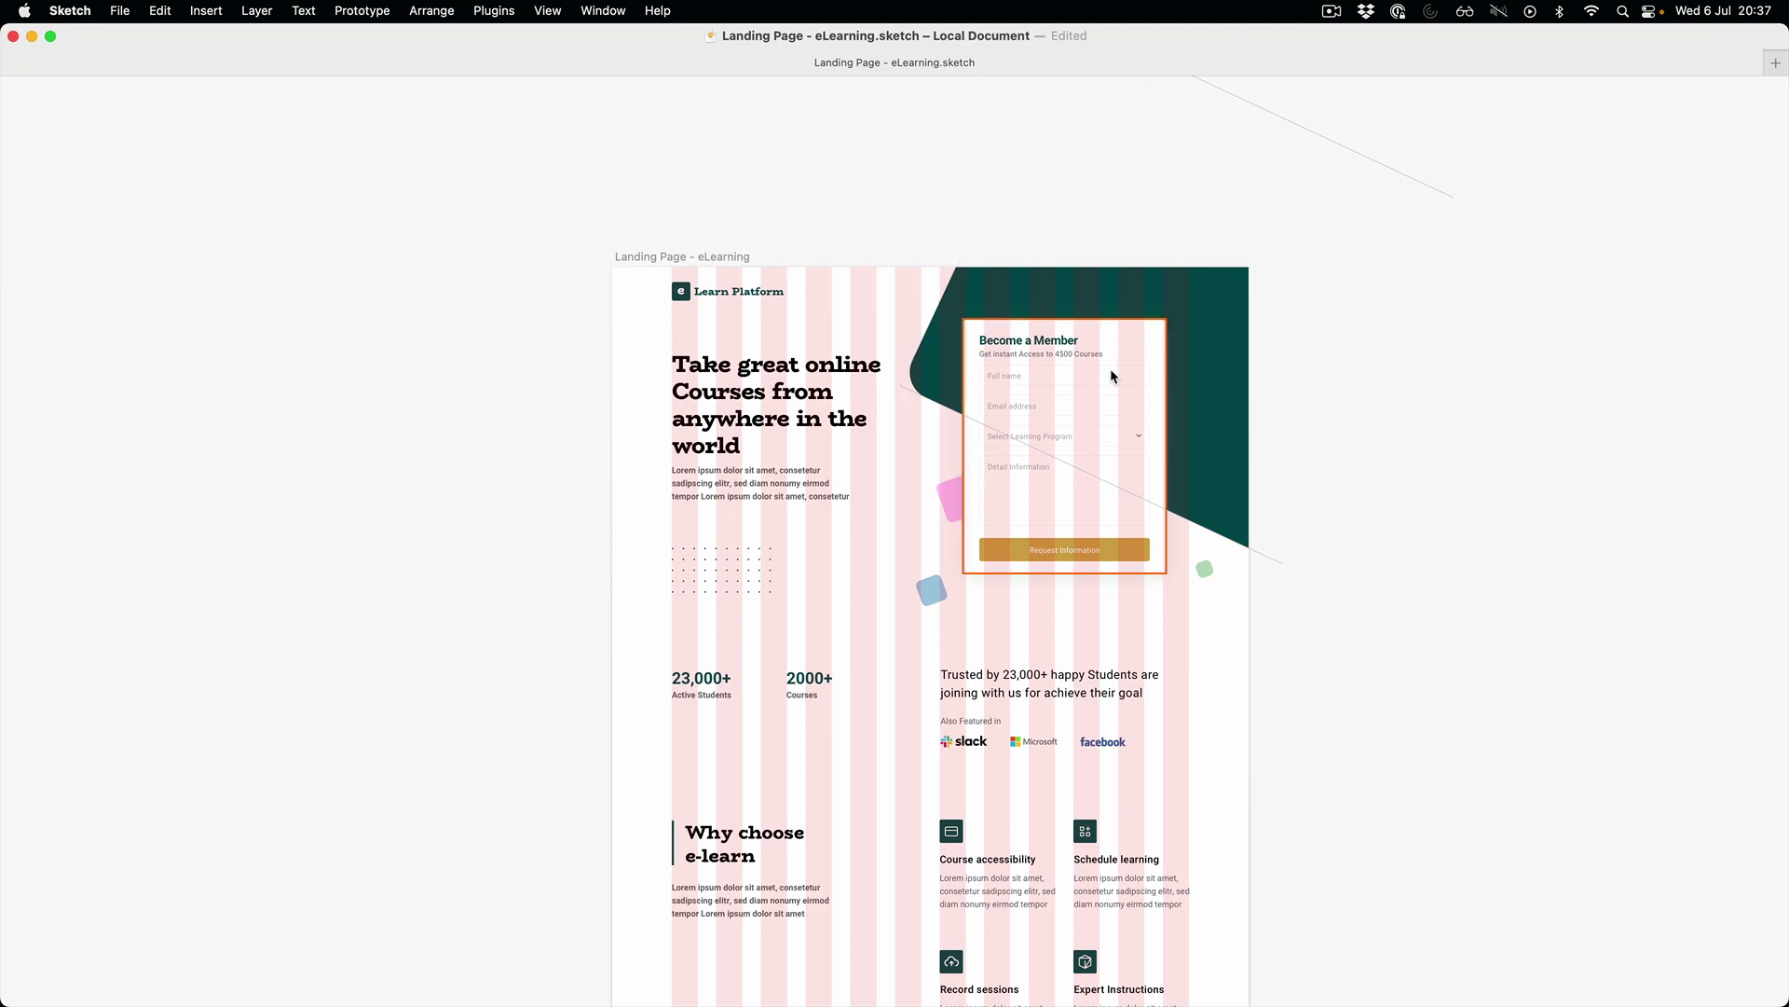
{"action": "left_click", "coordinate": [1281, 622]}
{"action": "key", "text": "super+period"}
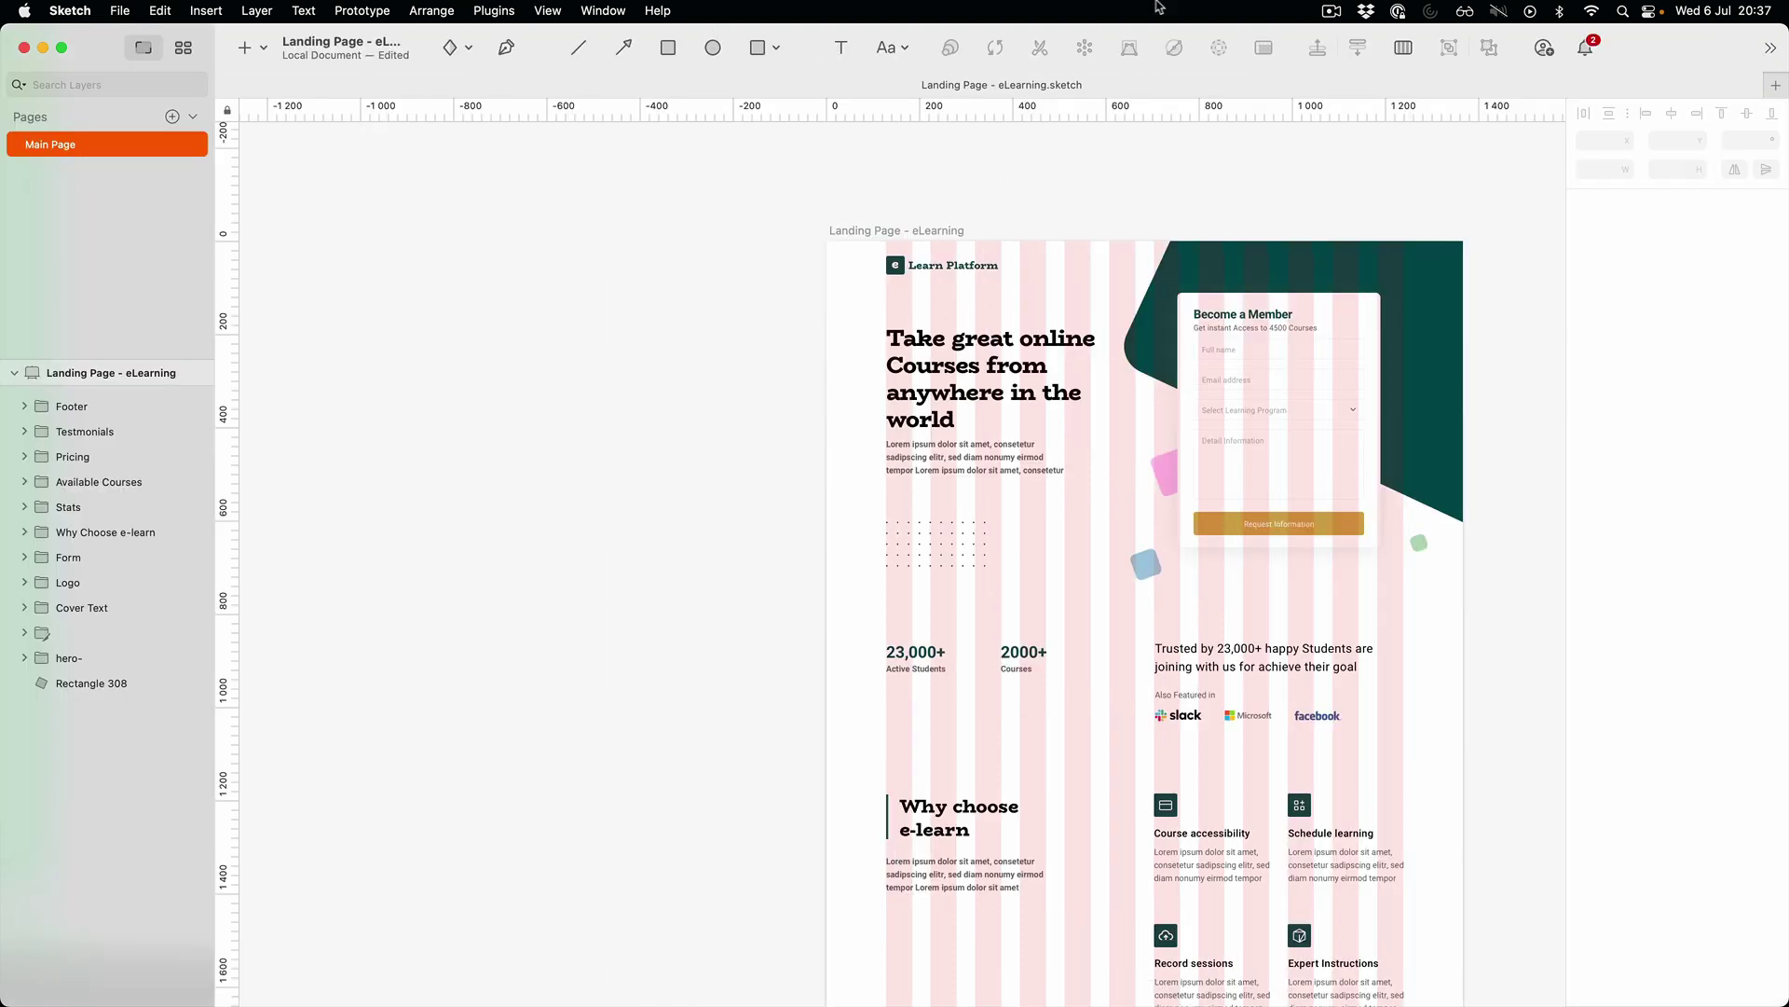
Step: Turn off the layout column grid and hide the interface for a canvas-only view
{"action": "left_click", "coordinate": [1402, 49]}
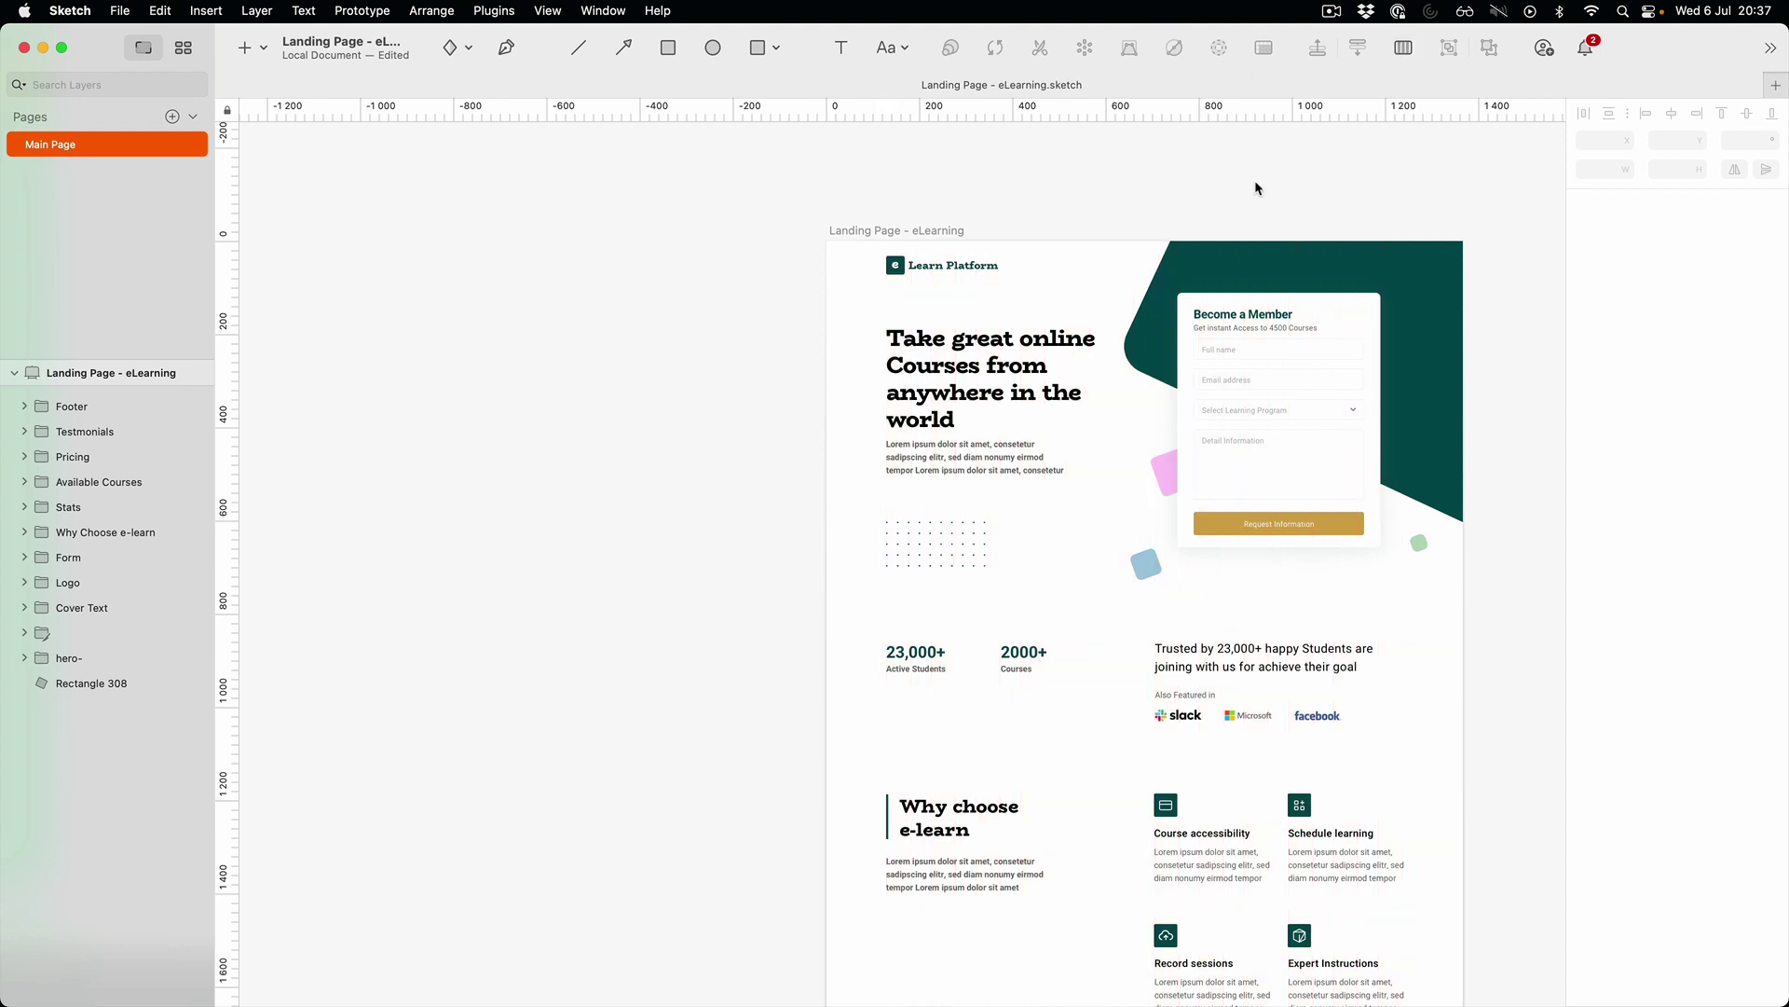
{"action": "key", "text": "super+period"}
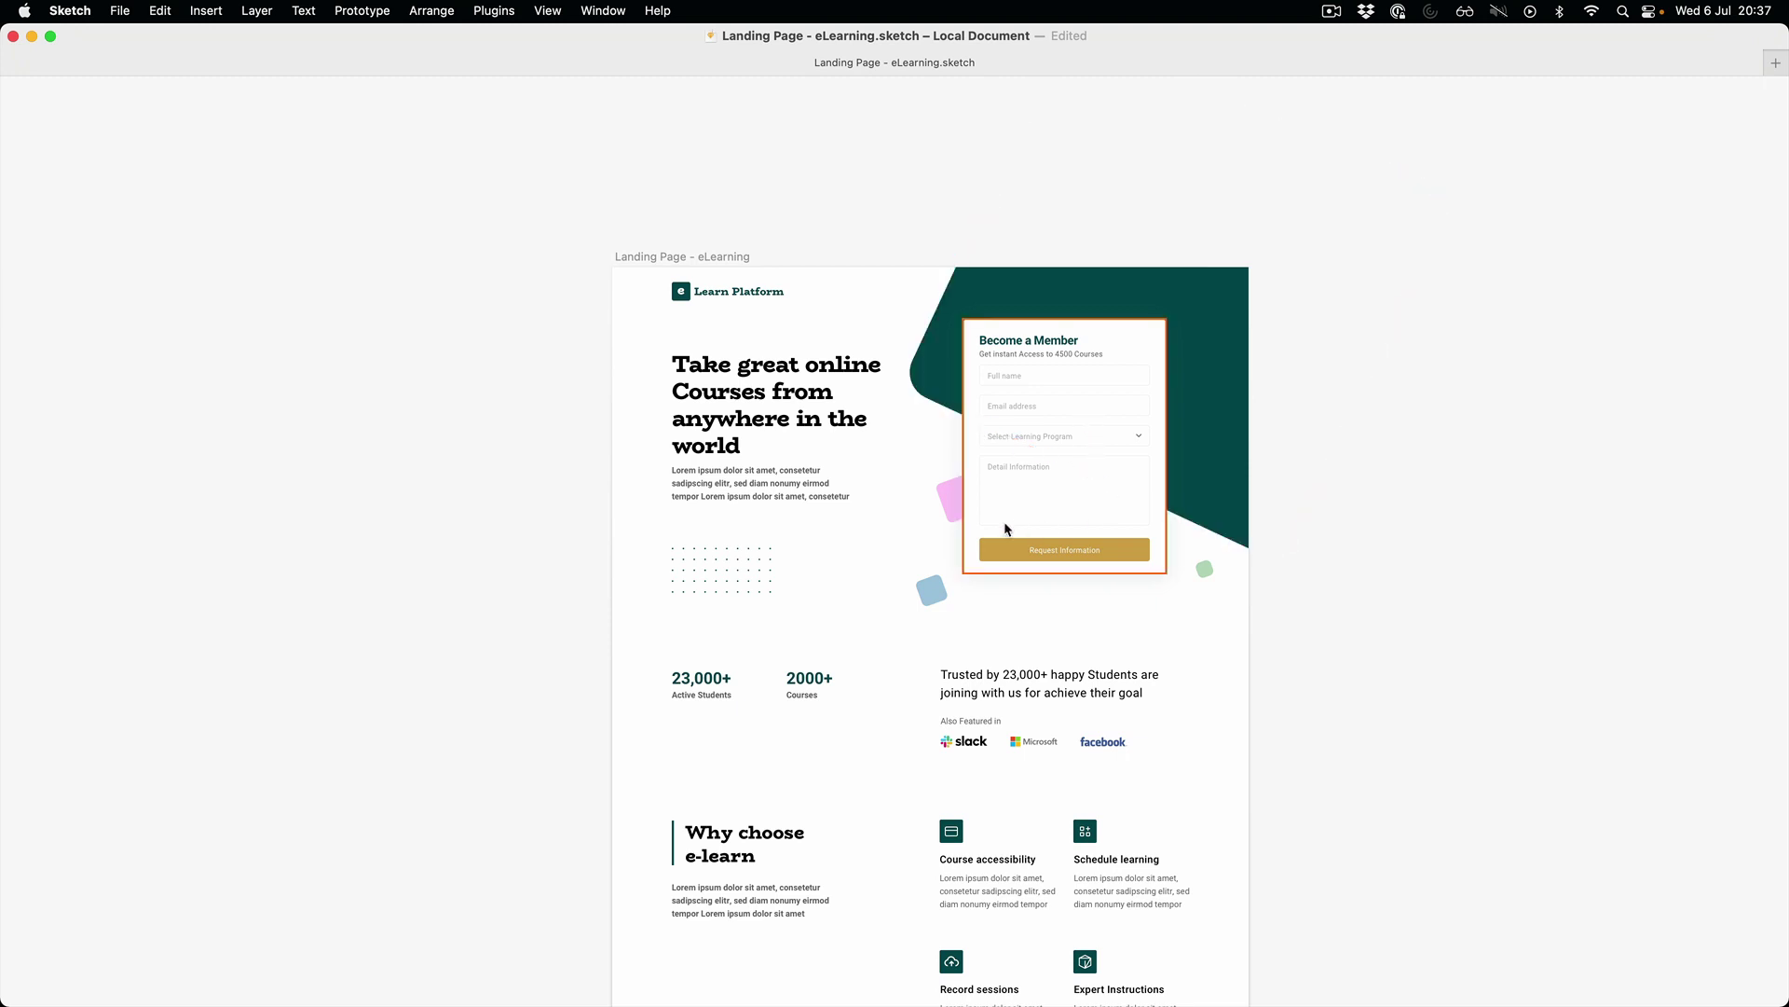
{"action": "scroll", "coordinate": [1004, 522], "scroll_direction": "down", "scroll_amount": 5}
{"action": "scroll", "coordinate": [1003, 522], "scroll_direction": "down", "scroll_amount": 5}
{"action": "scroll", "coordinate": [1003, 522], "scroll_direction": "down", "scroll_amount": 4}
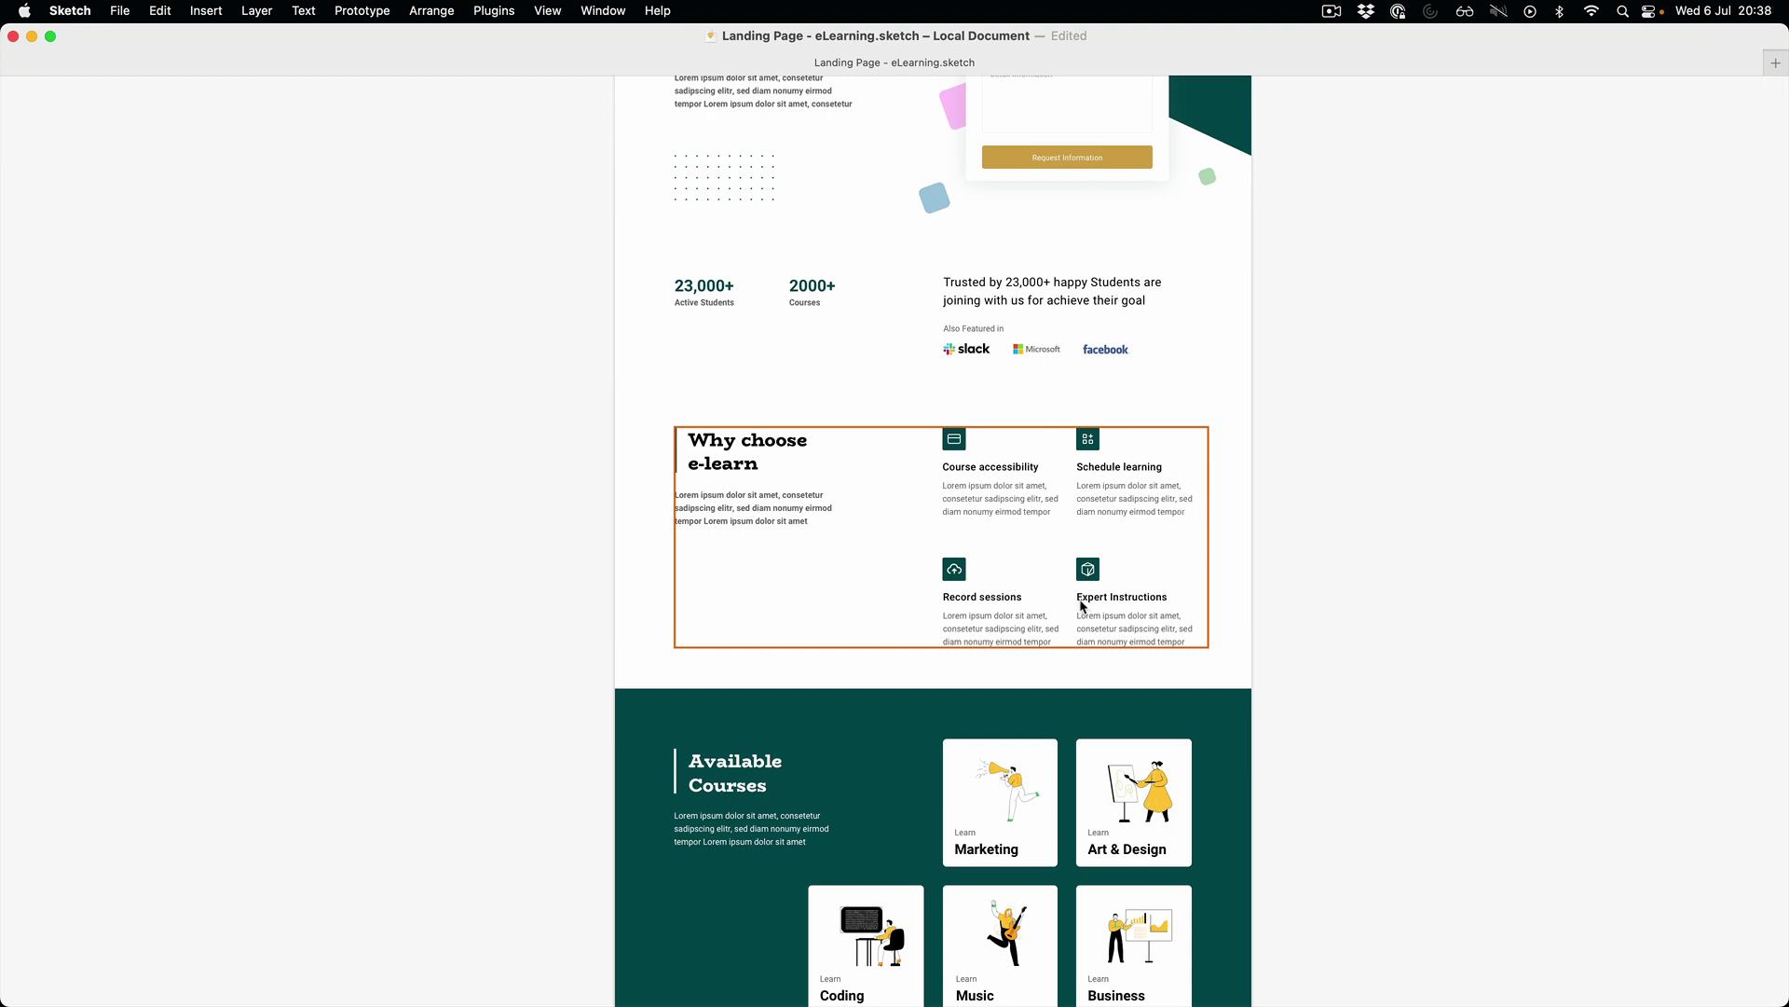
{"action": "scroll", "coordinate": [1081, 602], "scroll_direction": "down", "scroll_amount": 3}
{"action": "scroll", "coordinate": [1079, 602], "scroll_direction": "down", "scroll_amount": 4}
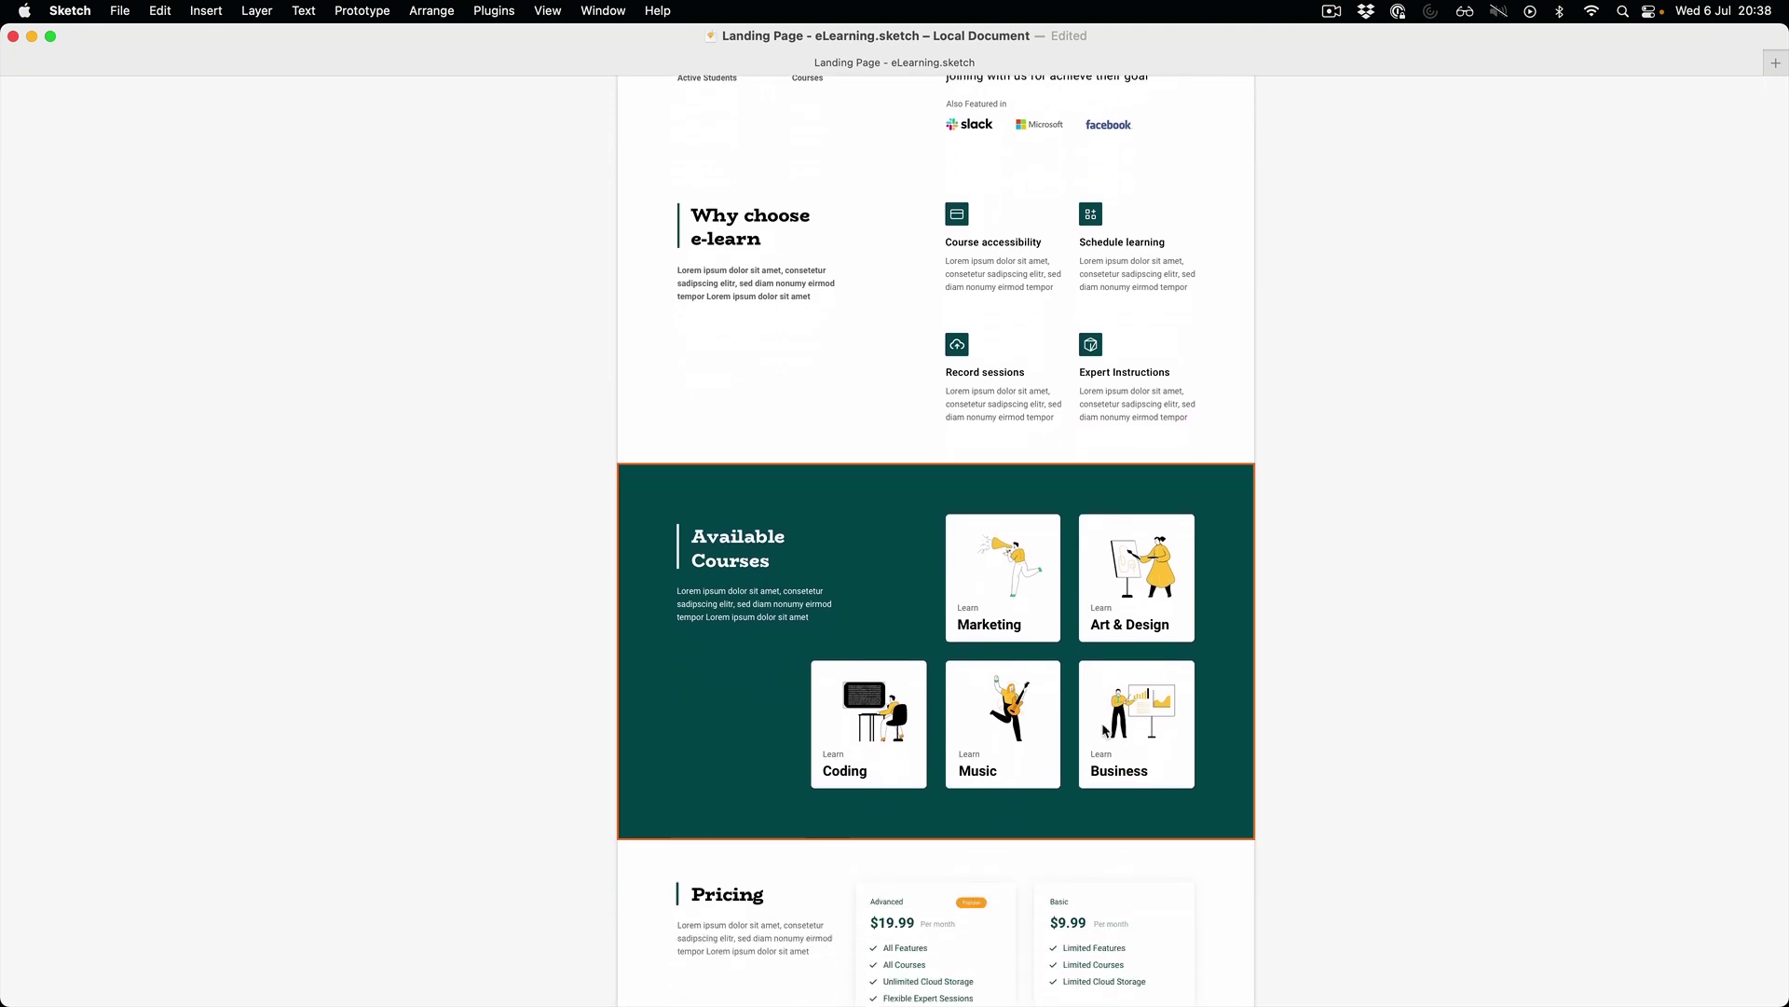
{"action": "scroll", "coordinate": [1041, 708], "scroll_direction": "down", "scroll_amount": 3}
{"action": "scroll", "coordinate": [1041, 707], "scroll_direction": "down", "scroll_amount": 3}
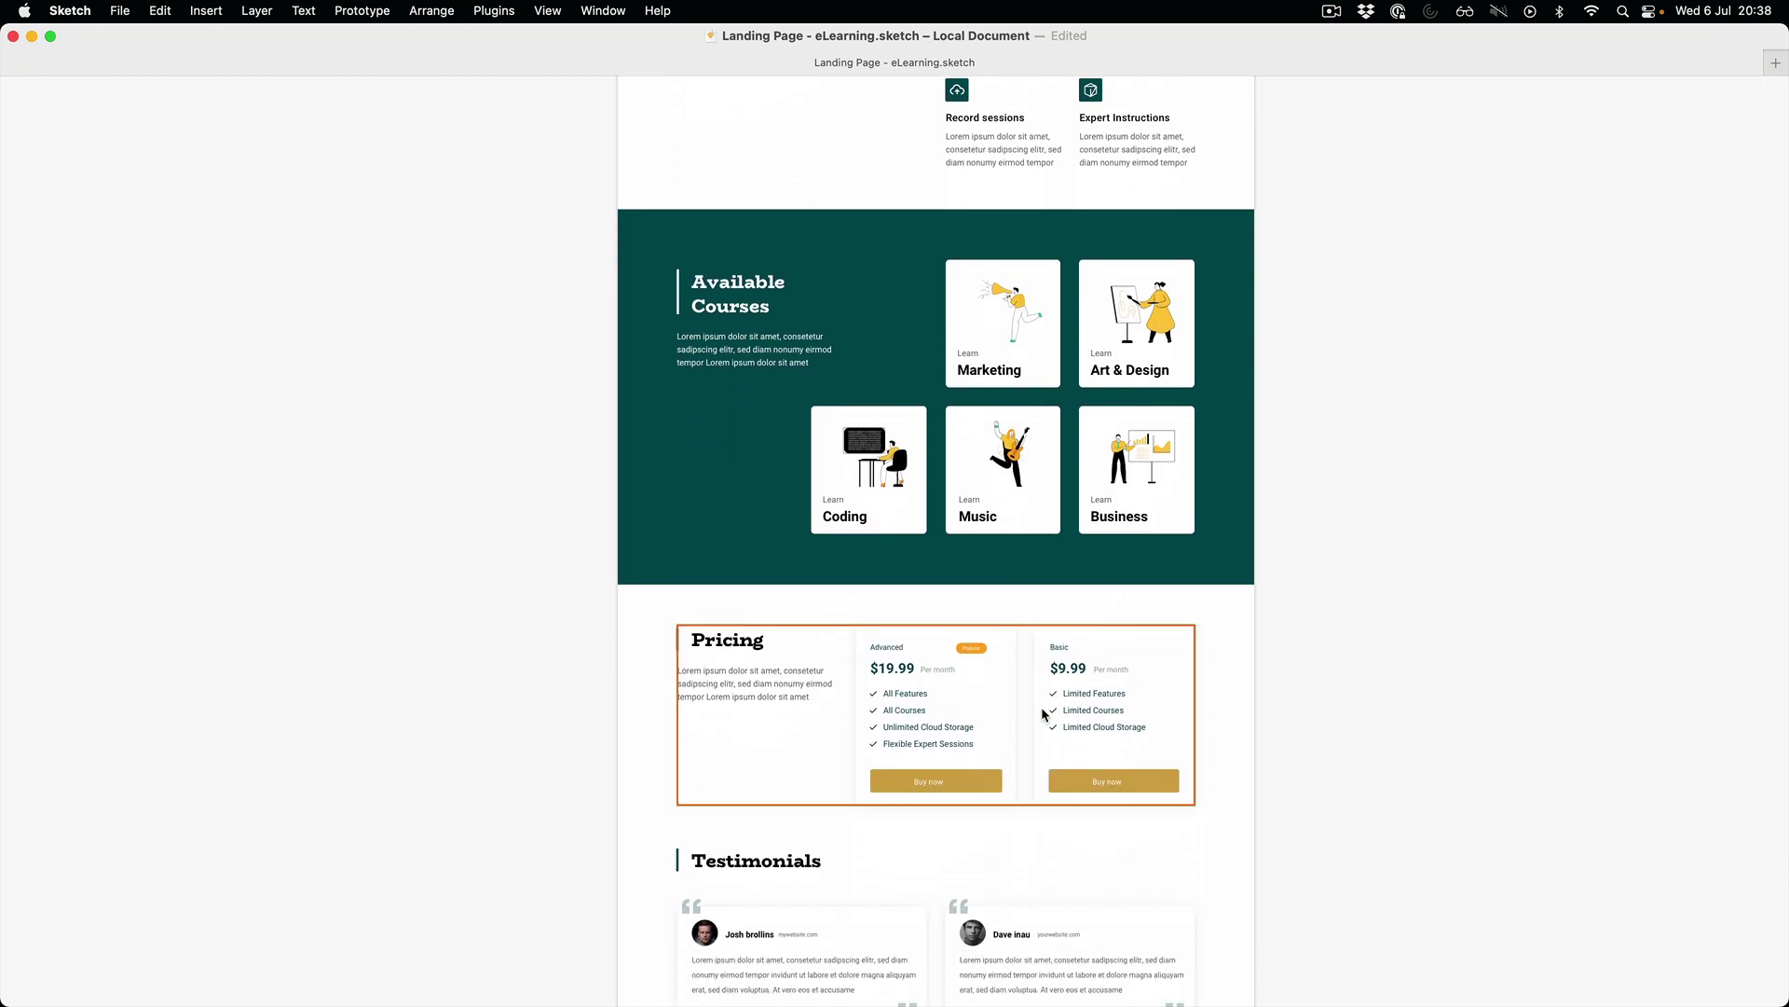
{"action": "scroll", "coordinate": [1041, 707], "scroll_direction": "down", "scroll_amount": 3}
{"action": "scroll", "coordinate": [1042, 715], "scroll_direction": "down", "scroll_amount": 3}
{"action": "scroll", "coordinate": [1042, 715], "scroll_direction": "down", "scroll_amount": 3}
{"action": "scroll", "coordinate": [1041, 714], "scroll_direction": "down", "scroll_amount": 3}
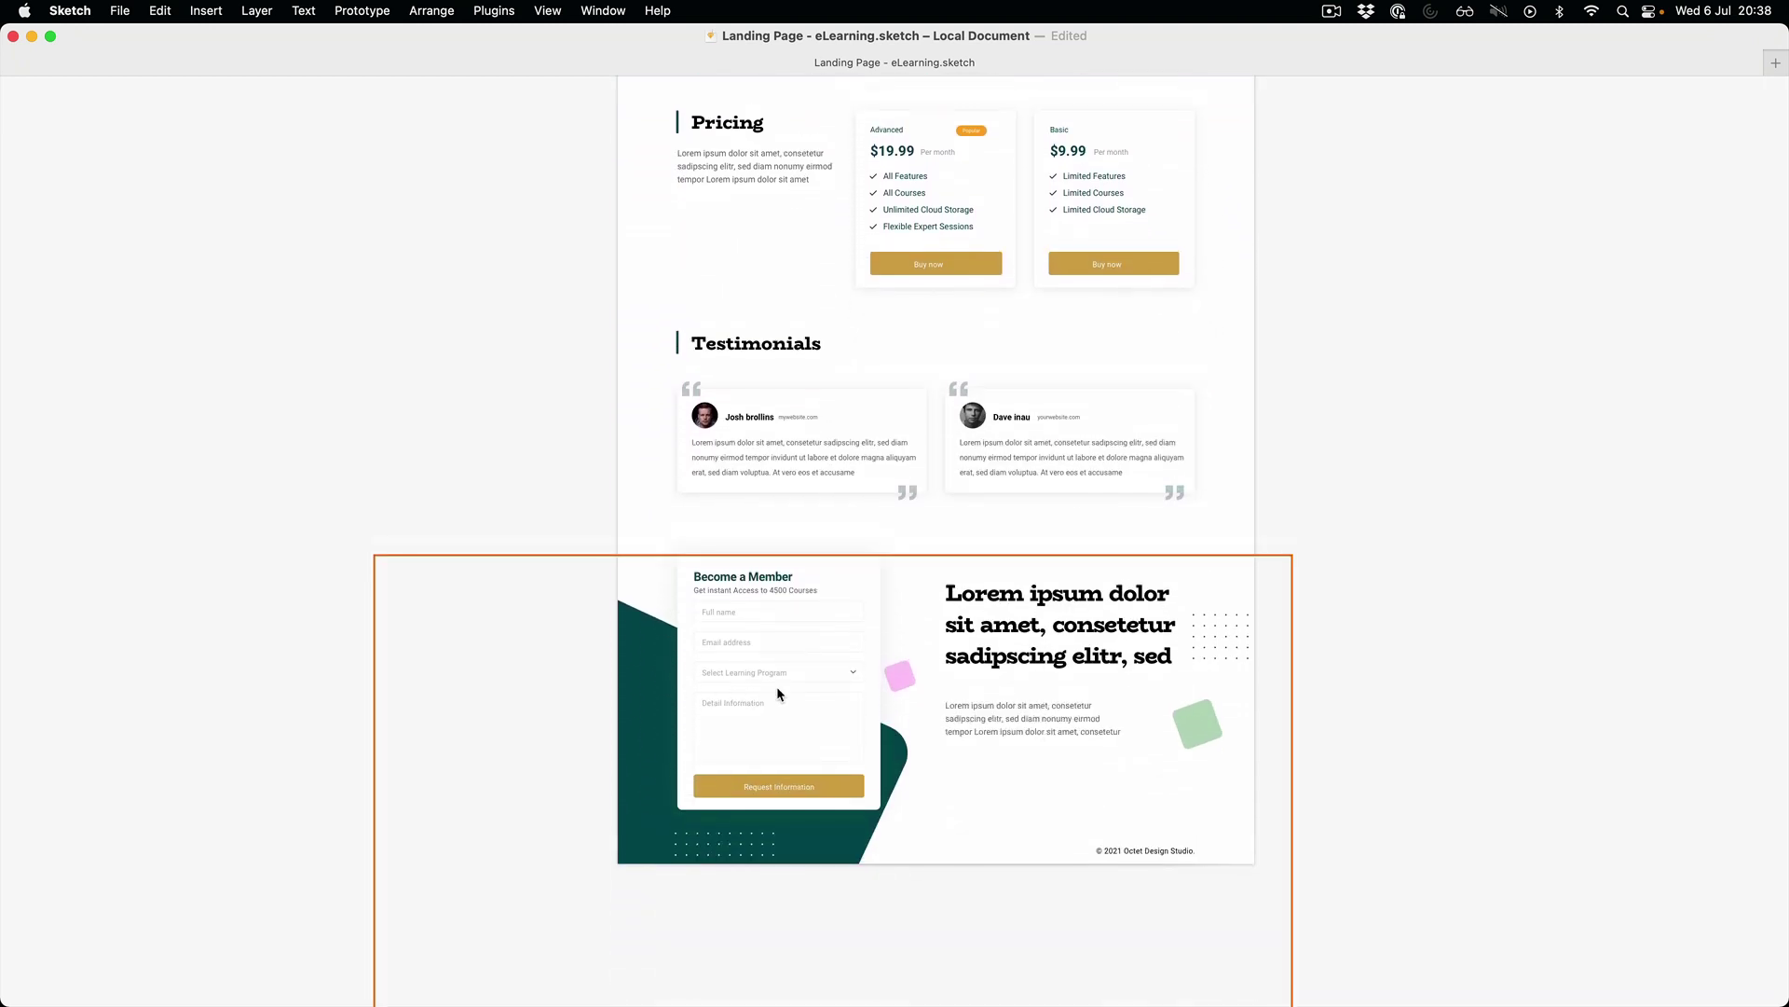
{"action": "scroll", "coordinate": [779, 692], "scroll_direction": "up", "scroll_amount": 3}
{"action": "scroll", "coordinate": [778, 692], "scroll_direction": "up", "scroll_amount": 3}
{"action": "scroll", "coordinate": [778, 692], "scroll_direction": "up", "scroll_amount": 3}
{"action": "scroll", "coordinate": [779, 692], "scroll_direction": "up", "scroll_amount": 3}
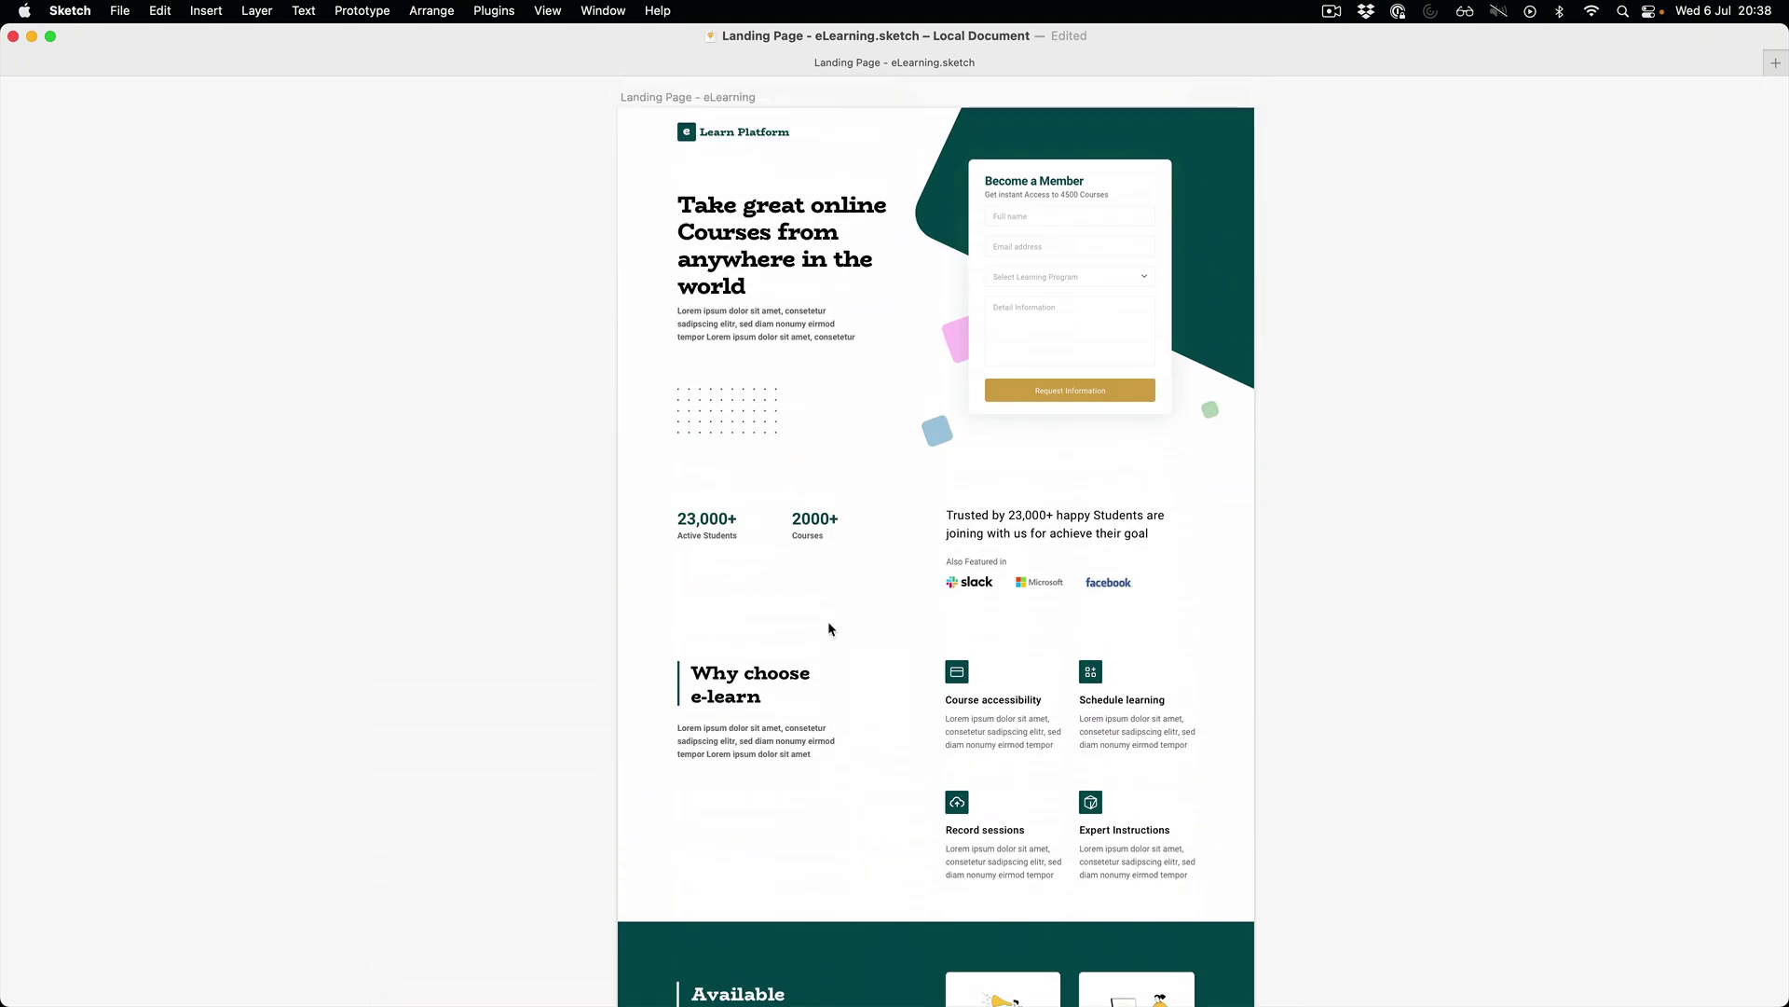
{"action": "scroll", "coordinate": [1040, 303], "scroll_direction": "down", "scroll_amount": 5}
{"action": "scroll", "coordinate": [1040, 303], "scroll_direction": "down", "scroll_amount": 5}
{"action": "scroll", "coordinate": [1040, 303], "scroll_direction": "down", "scroll_amount": 5}
{"action": "scroll", "coordinate": [1040, 303], "scroll_direction": "down", "scroll_amount": 3}
{"action": "scroll", "coordinate": [1035, 316], "scroll_direction": "down", "scroll_amount": 1}
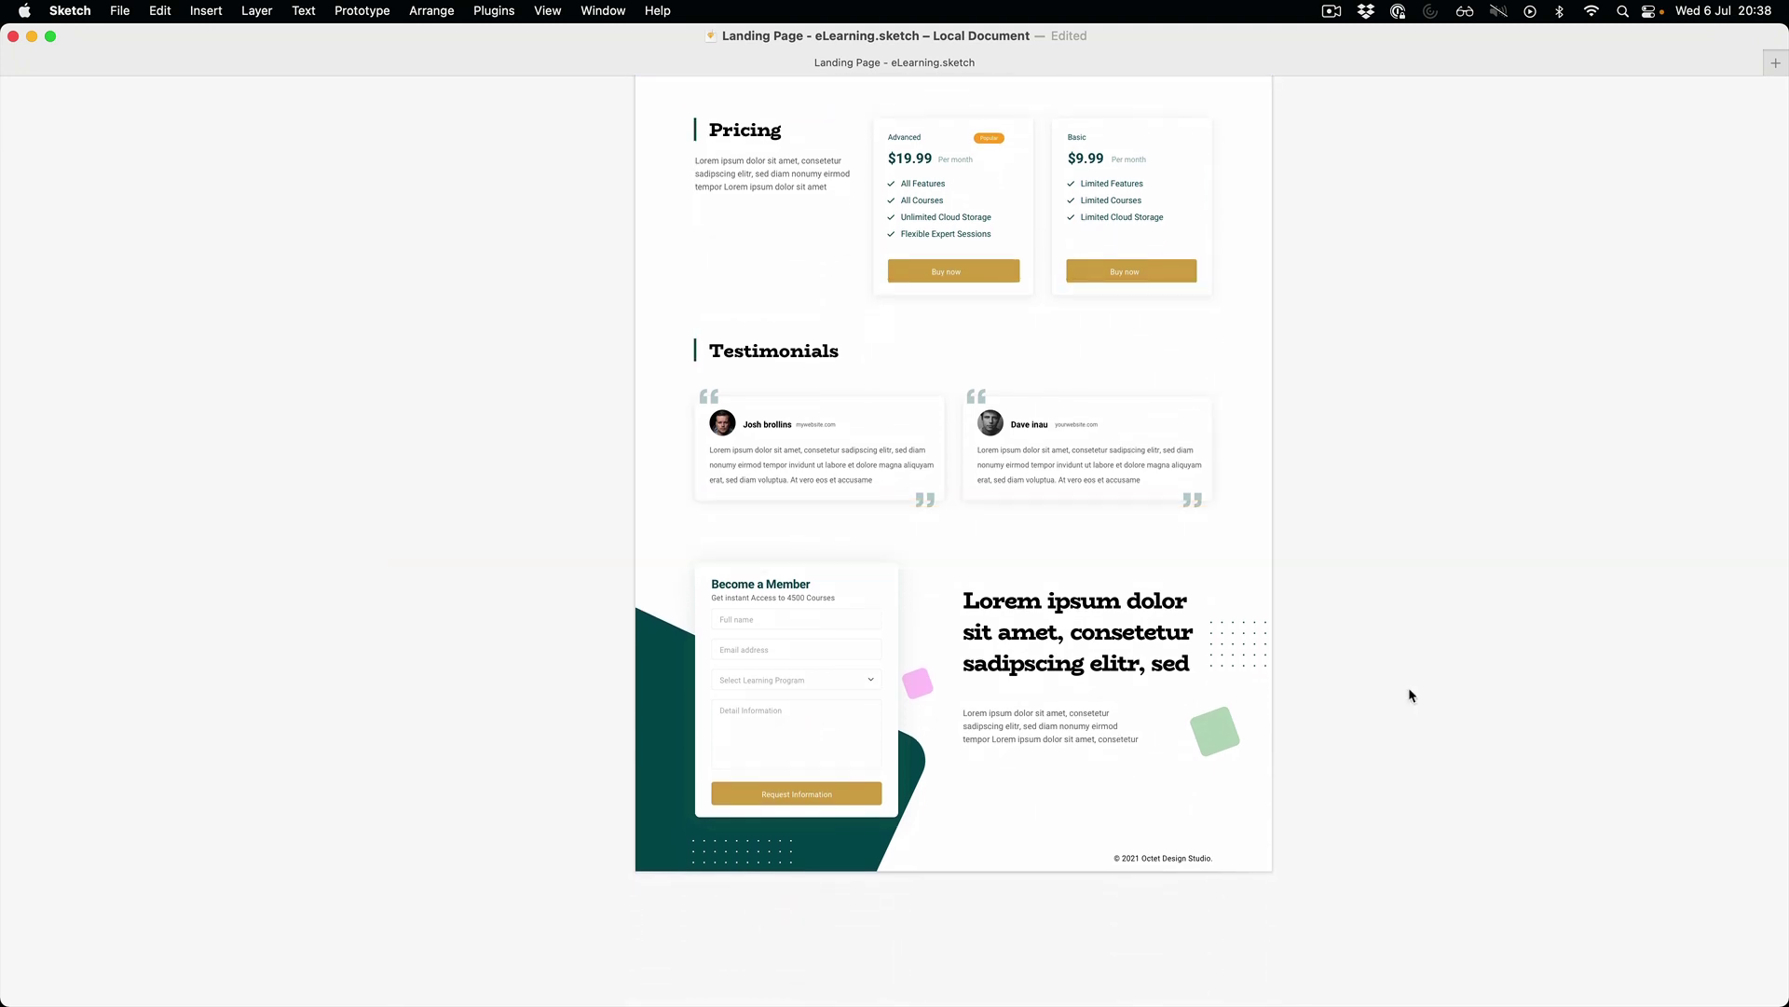
{"action": "scroll", "coordinate": [1408, 687], "scroll_direction": "up", "scroll_amount": 3}
{"action": "scroll", "coordinate": [1408, 686], "scroll_direction": "up", "scroll_amount": 2}
{"action": "scroll", "coordinate": [1408, 686], "scroll_direction": "up", "scroll_amount": 4}
{"action": "scroll", "coordinate": [1409, 686], "scroll_direction": "up", "scroll_amount": 3}
{"action": "scroll", "coordinate": [1409, 686], "scroll_direction": "up", "scroll_amount": 2}
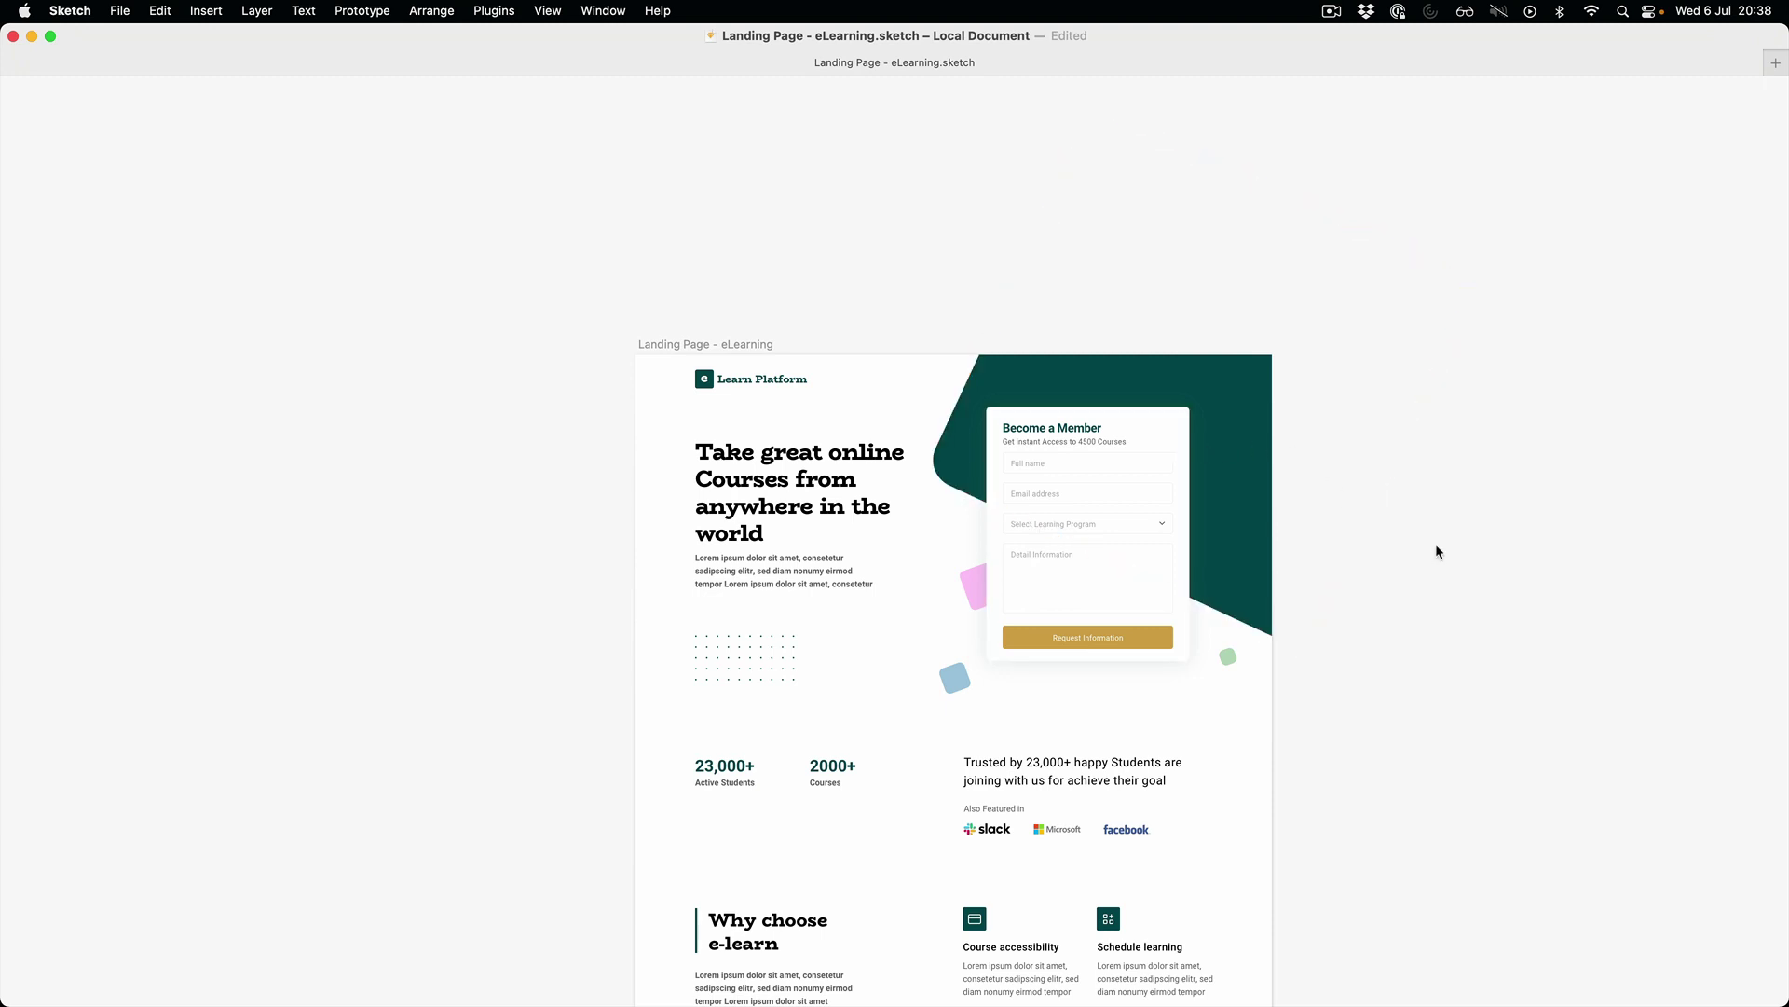
{"action": "scroll", "coordinate": [1432, 542], "scroll_direction": "down", "scroll_amount": 2}
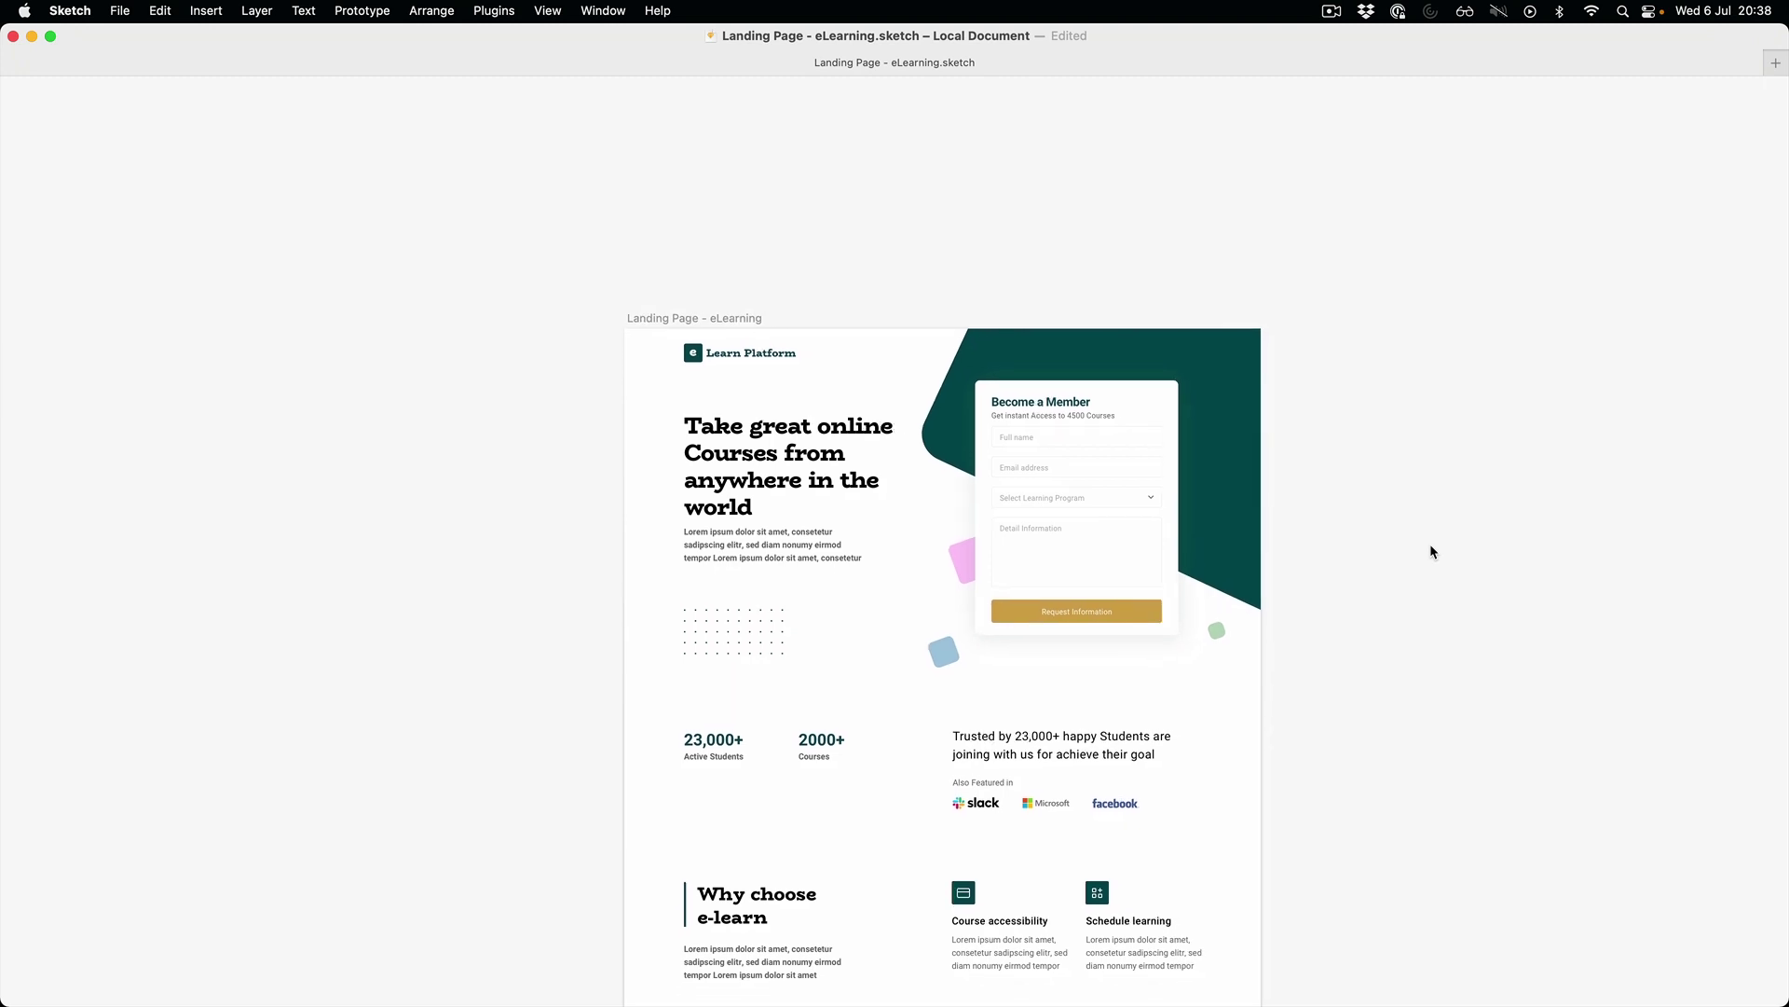
{"action": "scroll", "coordinate": [1431, 545], "scroll_direction": "up", "scroll_amount": 1}
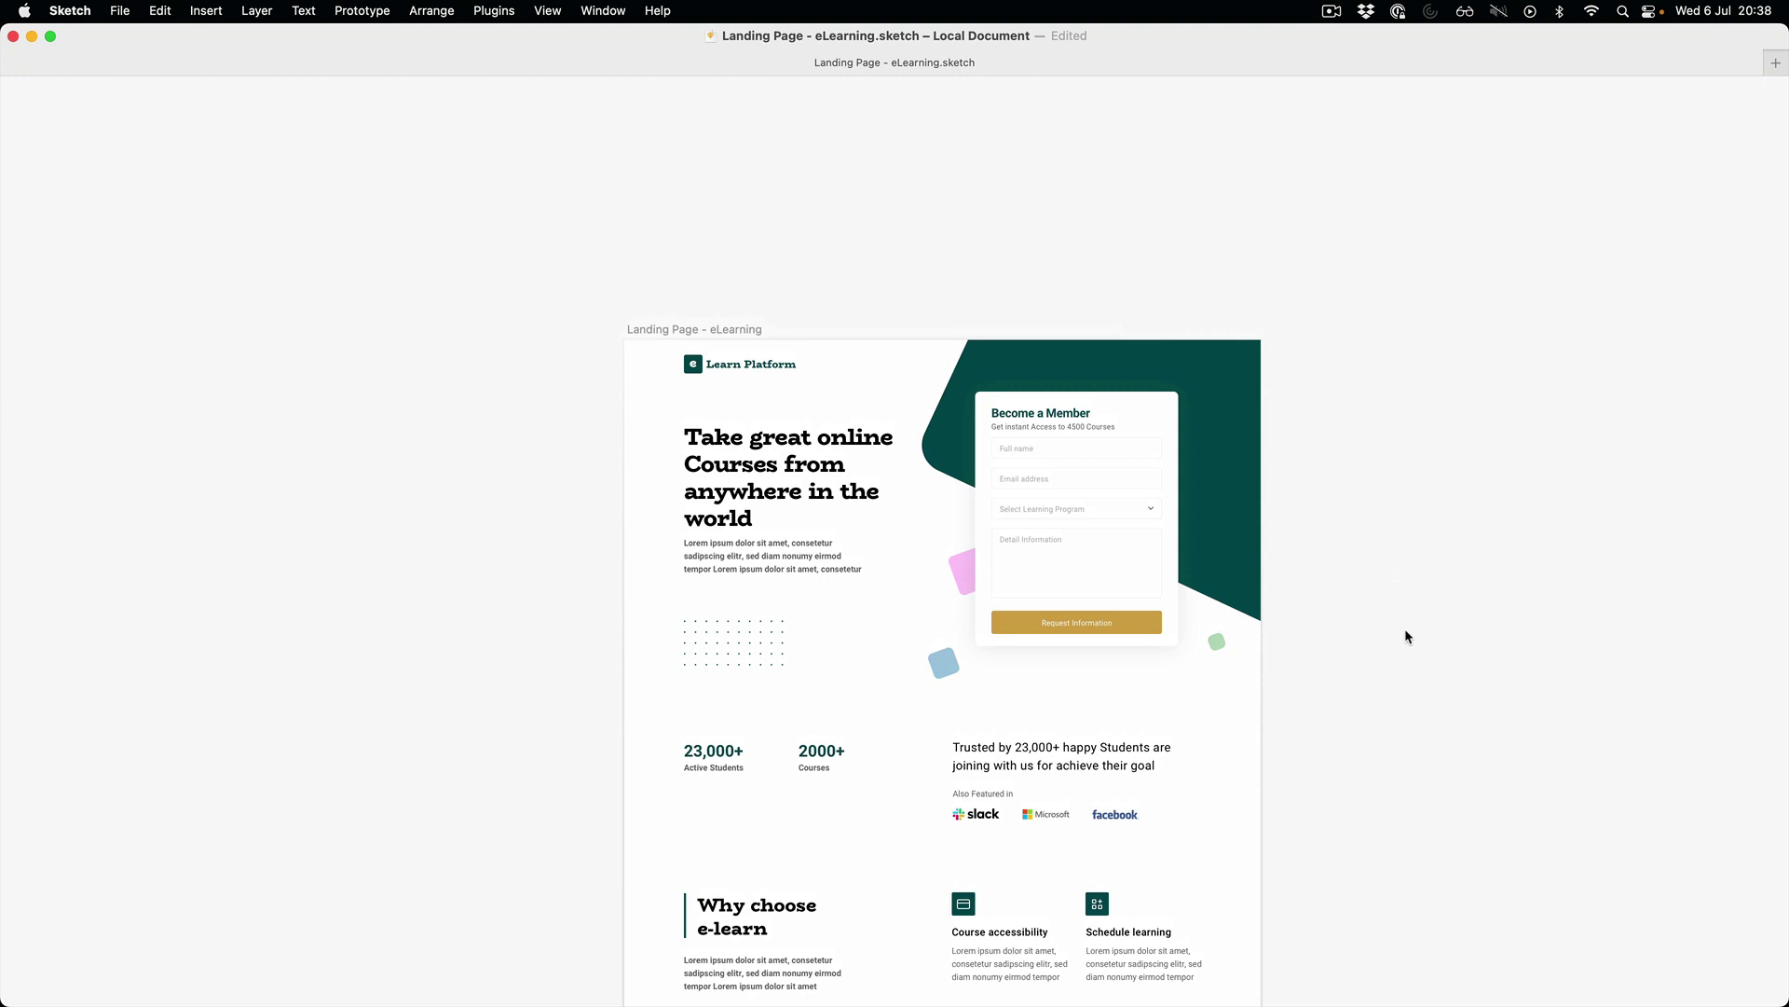
{"action": "scroll", "coordinate": [1405, 628], "scroll_direction": "down", "scroll_amount": 5}
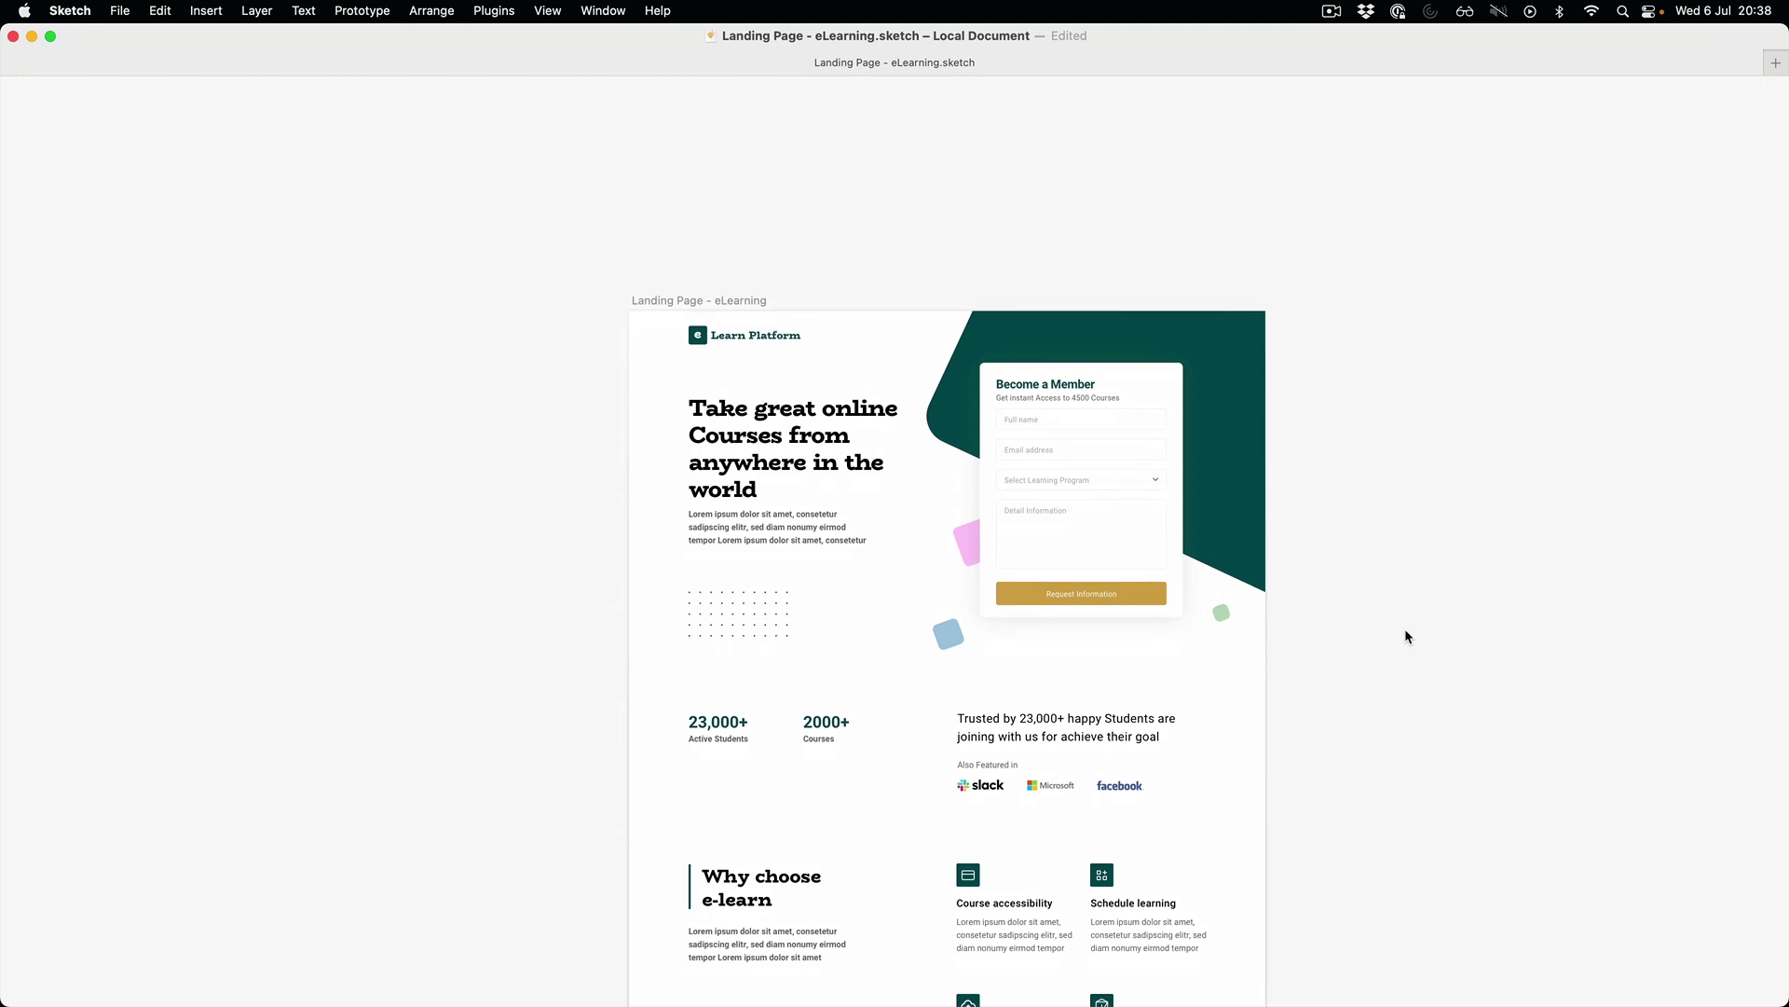
{"action": "scroll", "coordinate": [1405, 628], "scroll_direction": "down", "scroll_amount": 5}
{"action": "scroll", "coordinate": [1407, 637], "scroll_direction": "down", "scroll_amount": 2}
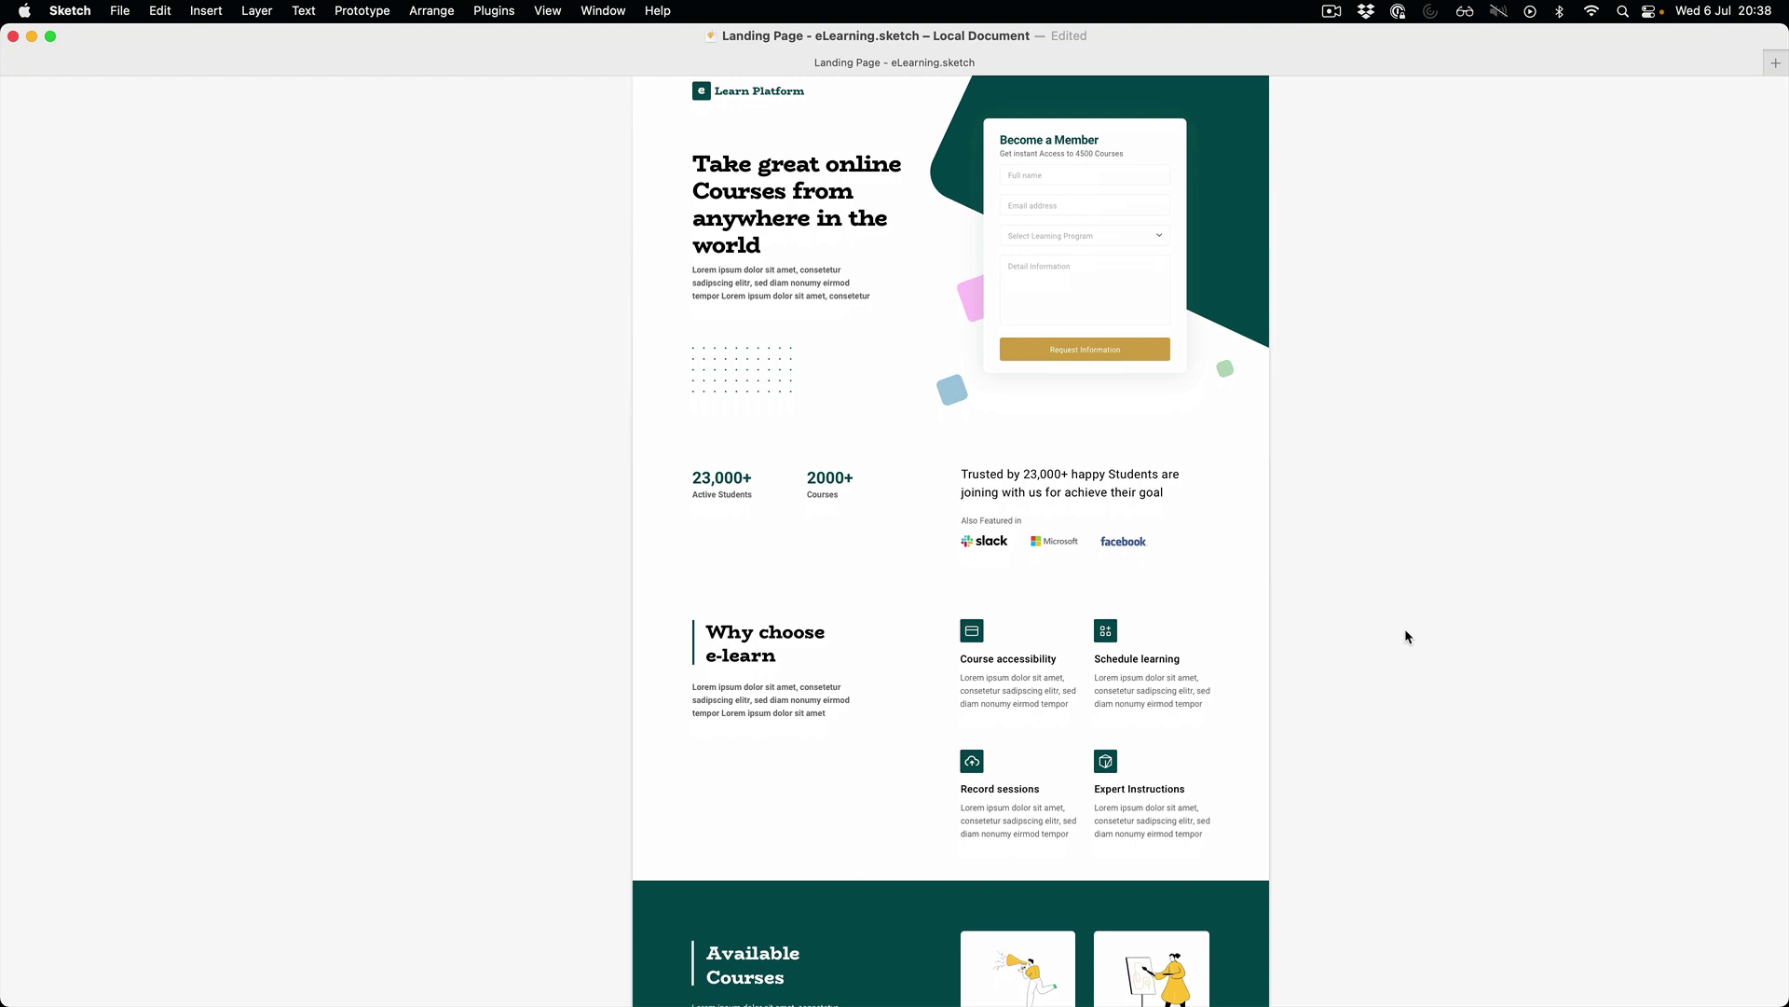
{"action": "scroll", "coordinate": [1406, 636], "scroll_direction": "down", "scroll_amount": 3}
{"action": "scroll", "coordinate": [1406, 636], "scroll_direction": "down", "scroll_amount": 3}
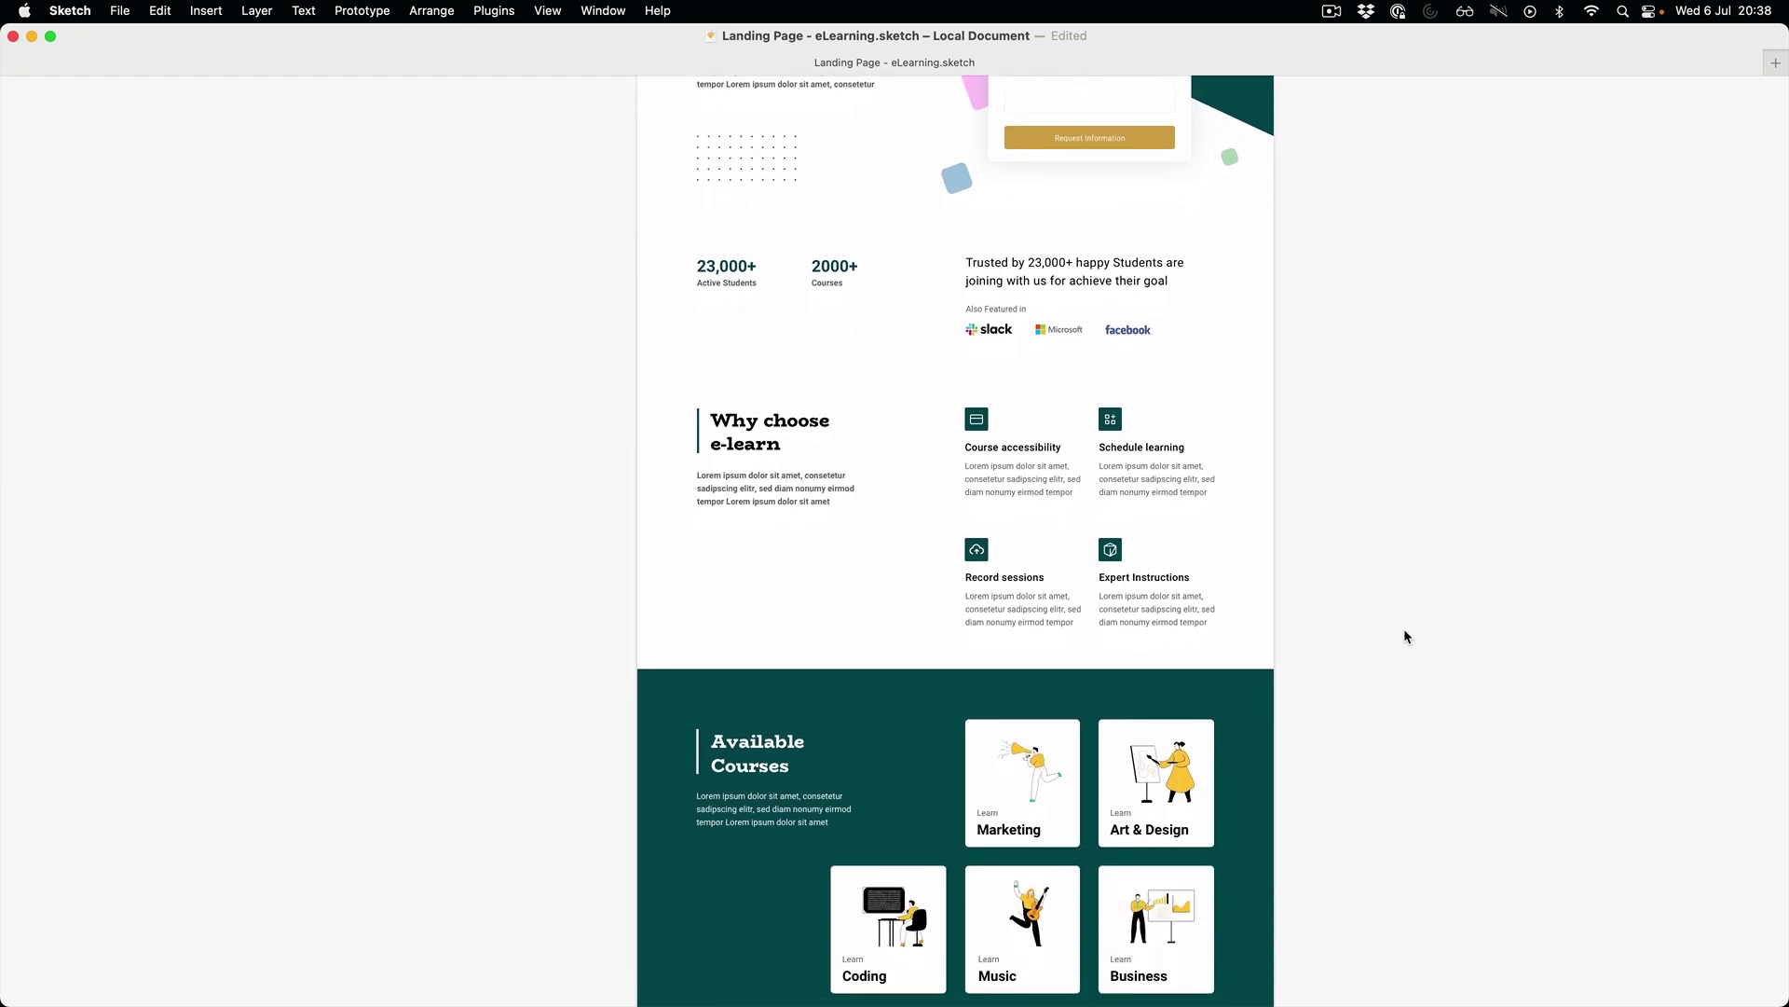